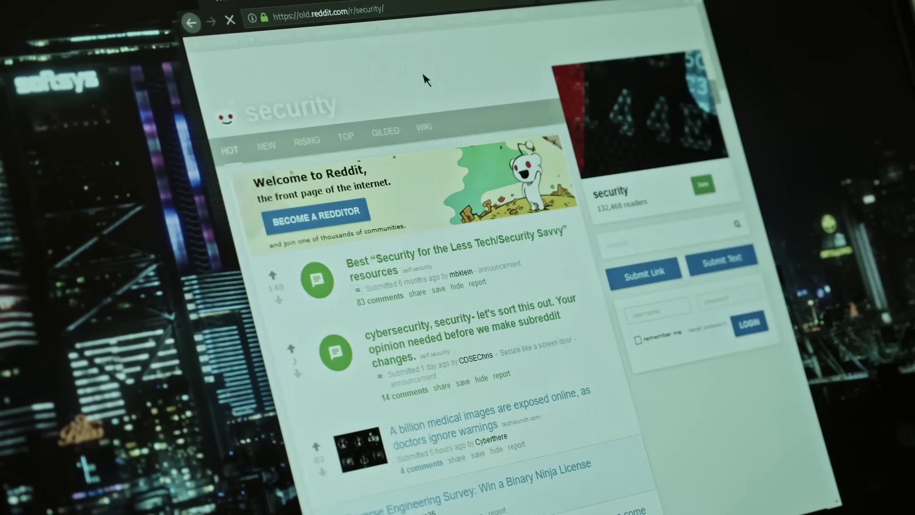
Scroll down through the r/security posts on old.reddit.com.
scroll(423, 143, down, 3)
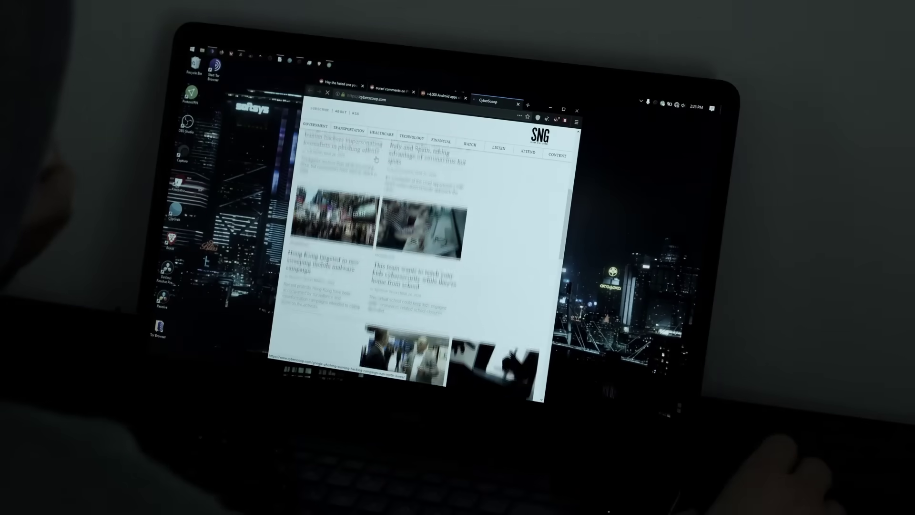
Scroll down the CyberScoop front page toward the router DNS hijacking article.
scroll(375, 160, down, 5)
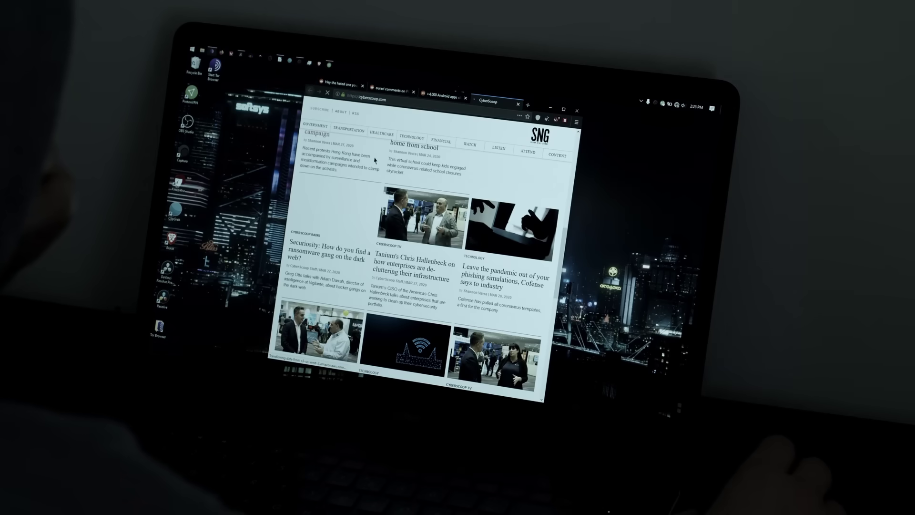
scroll(375, 160, down, 3)
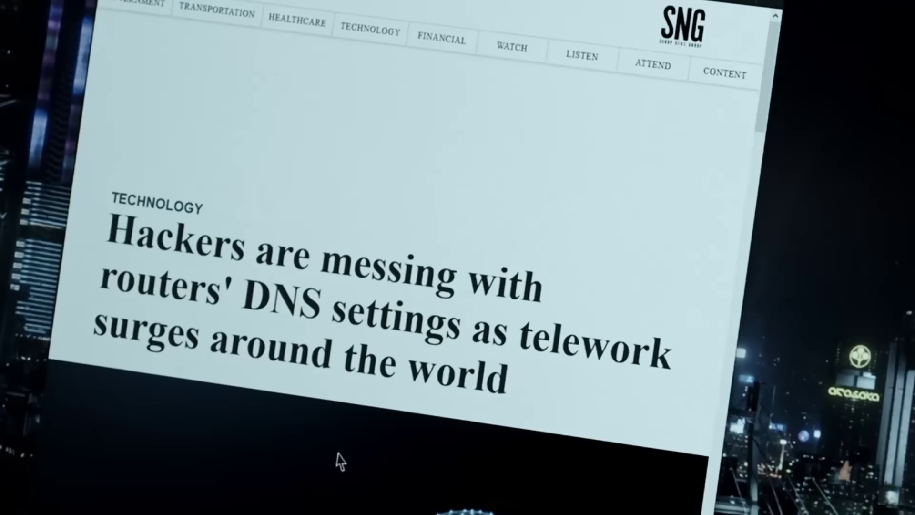
scroll(280, 341, down, 5)
scroll(280, 344, down, 8)
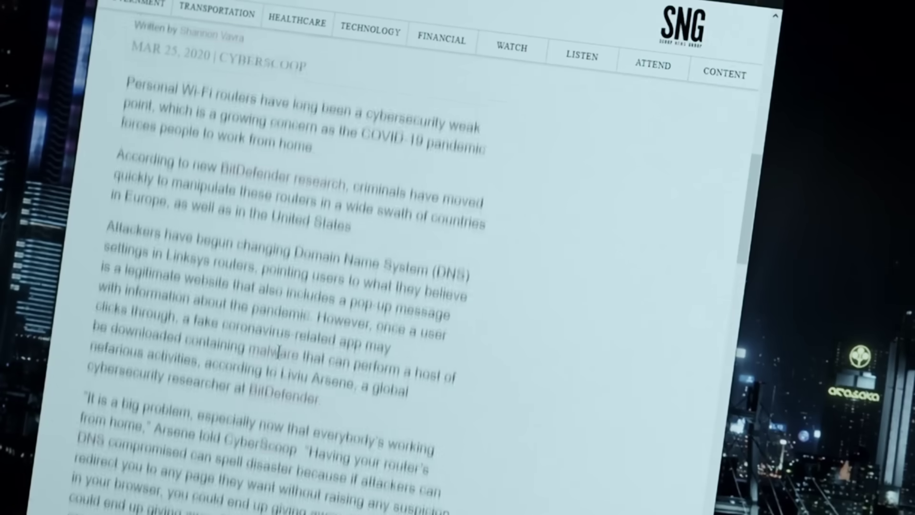
scroll(283, 366, down, 3)
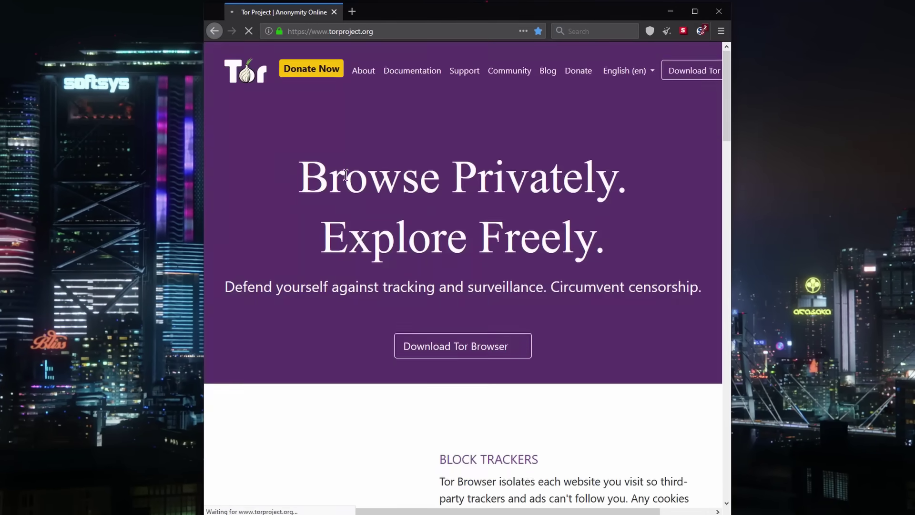
scroll(358, 190, down, 8)
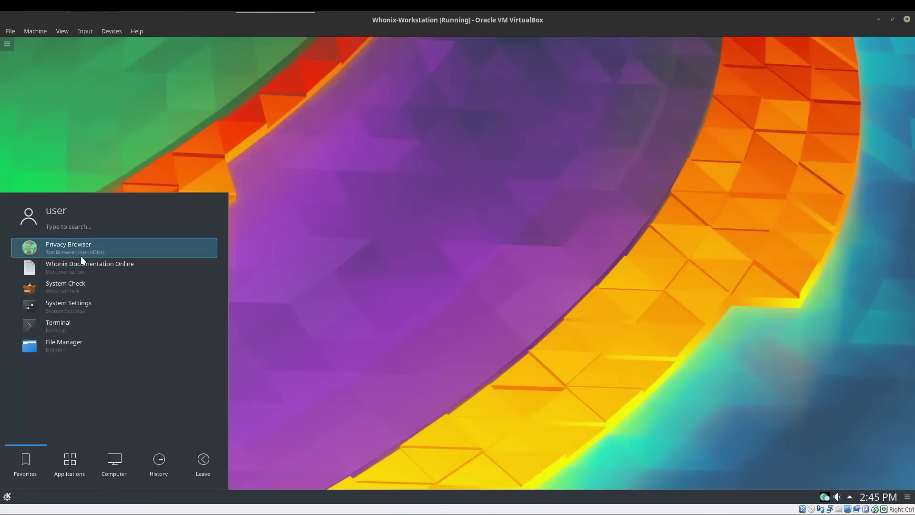
Open the Whonix application list, reposition the Tor Browser window and show the window overview.
click(382, 270)
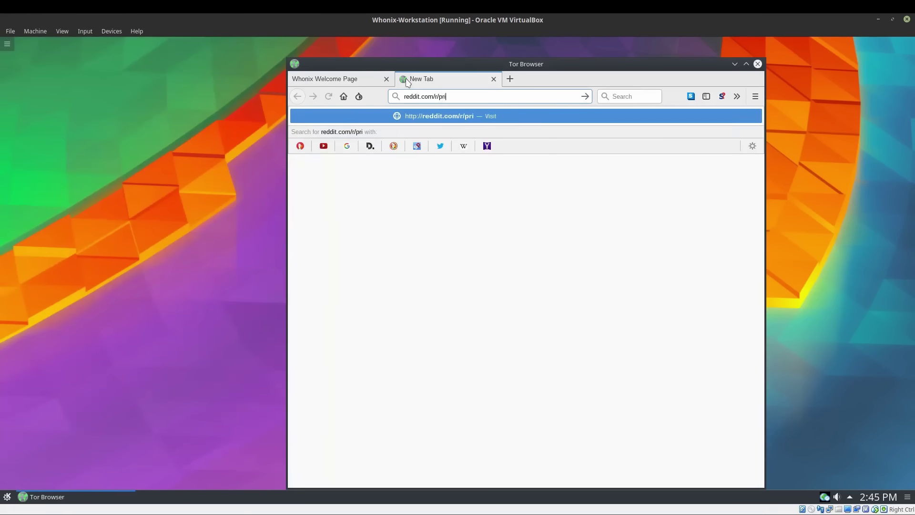
drag(433, 61, 443, 51)
click(62, 31)
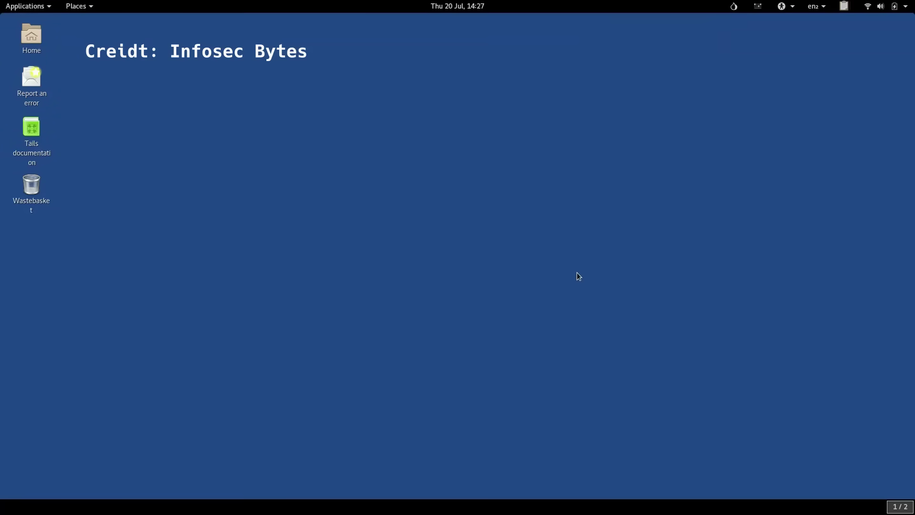
key(super)
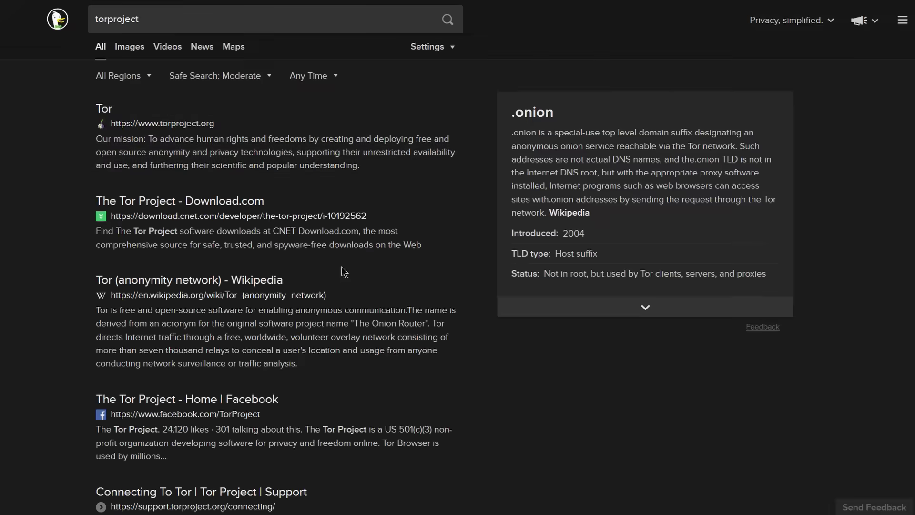
Go from the torproject result to the Tor Browser download and install it into the chosen folder.
click(132, 125)
click(421, 274)
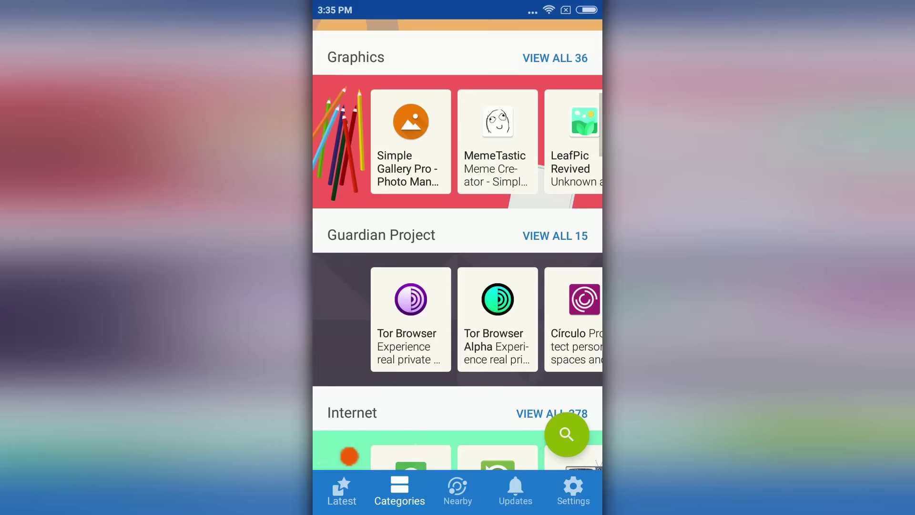
click(555, 236)
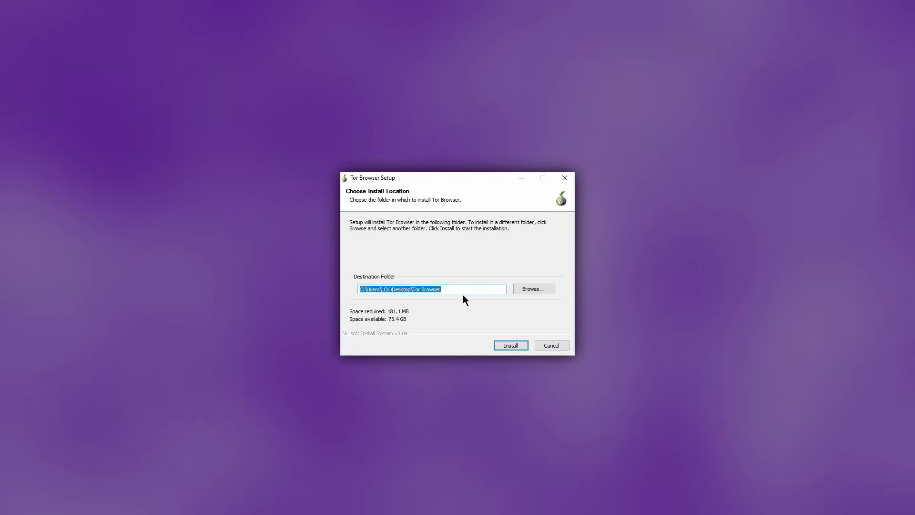
click(511, 346)
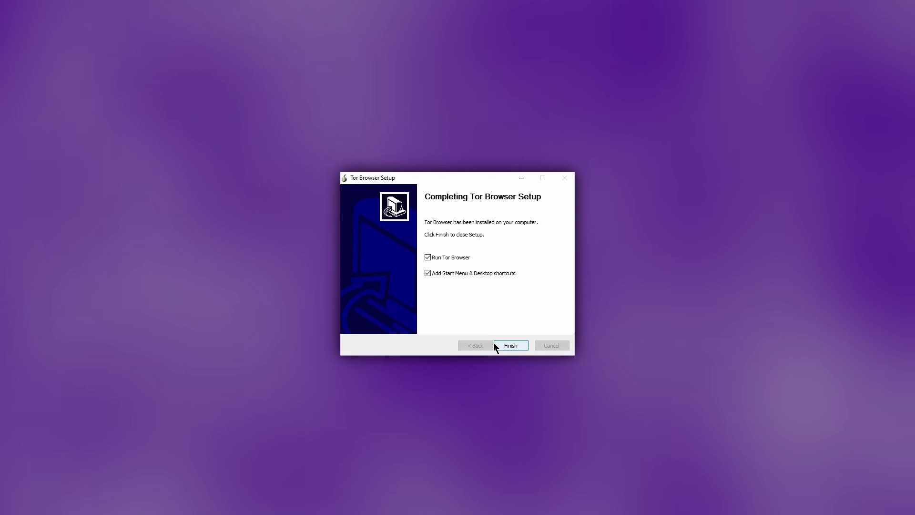
Launch and connect Tor Browser, then enable Use a bridge with the built-in obfs4 bridge.
click(503, 345)
click(431, 227)
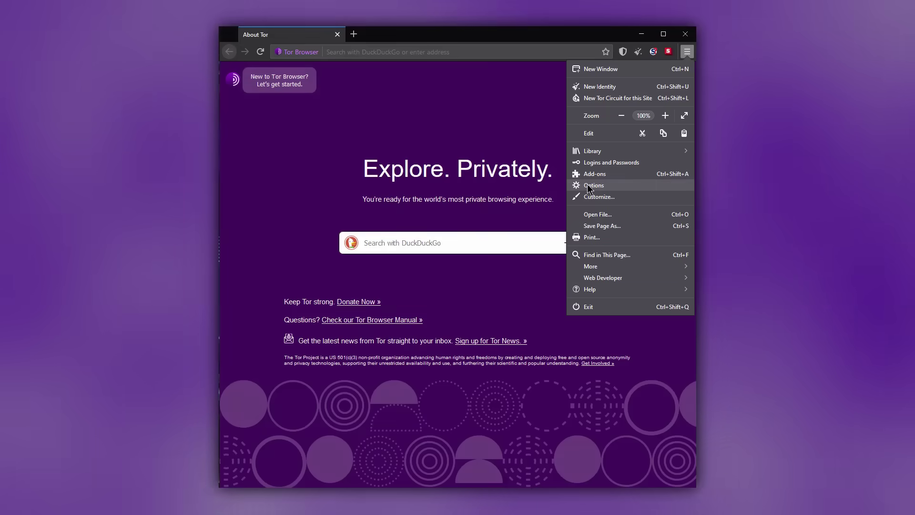
click(590, 186)
scroll(445, 245, down, 15)
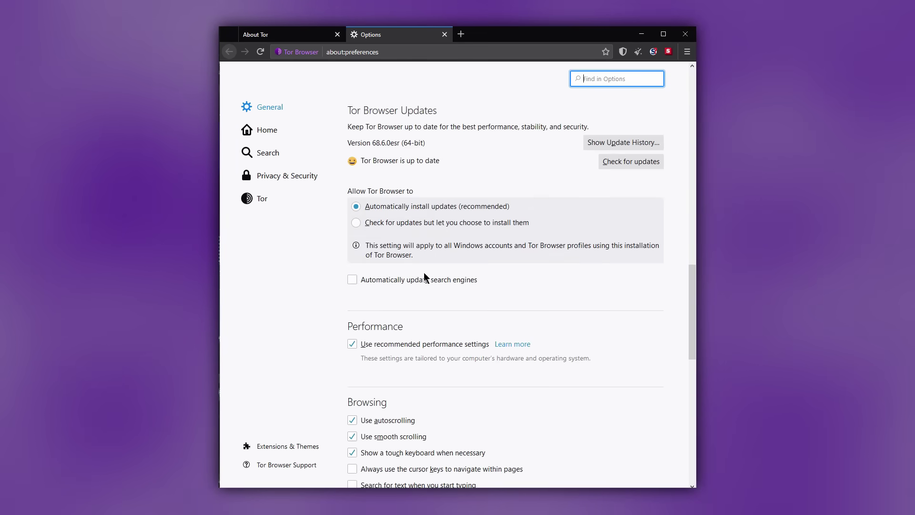
scroll(423, 276, down, 10)
click(352, 142)
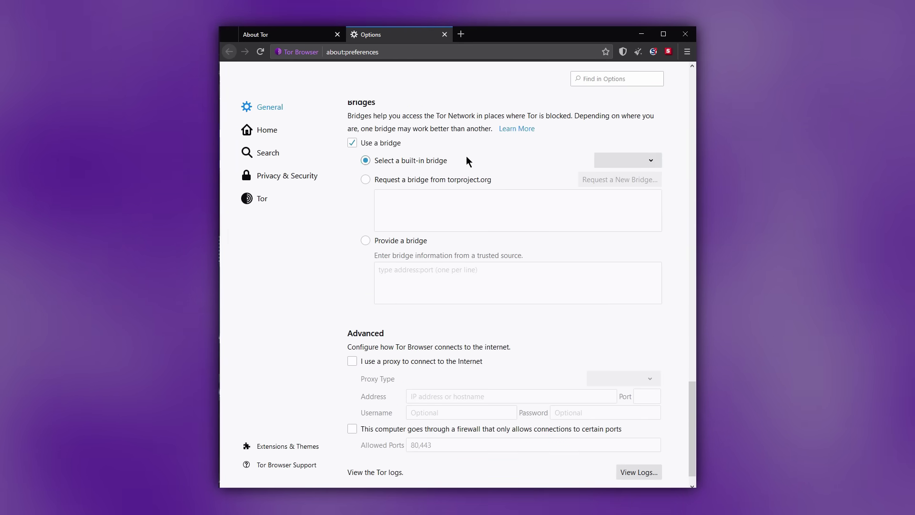
click(614, 175)
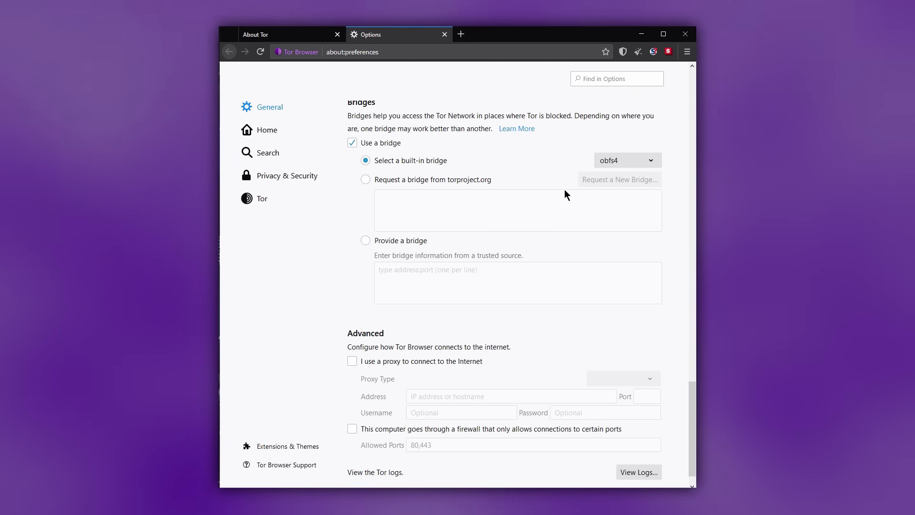
Load check.torproject.org and highlight its Congratulations heading confirming Tor is in use.
key(ctrl+w)
text(check.to)
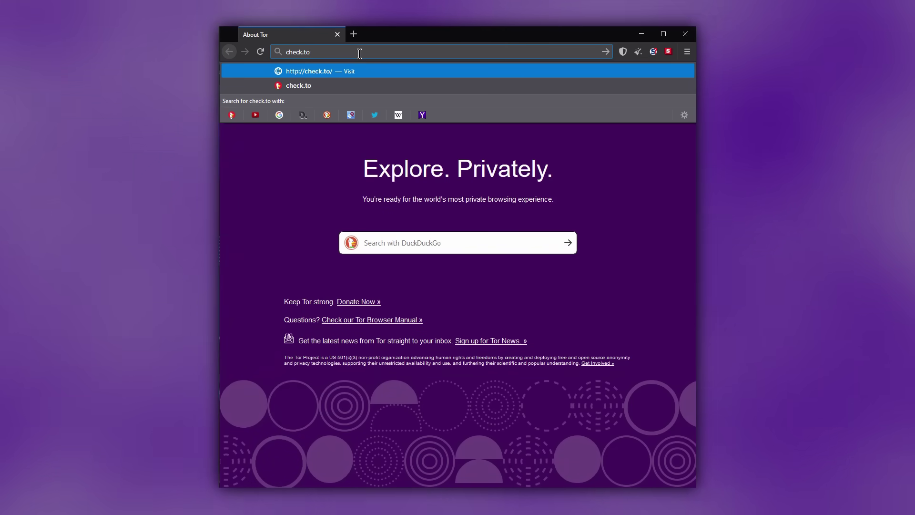
text(rproject.o)
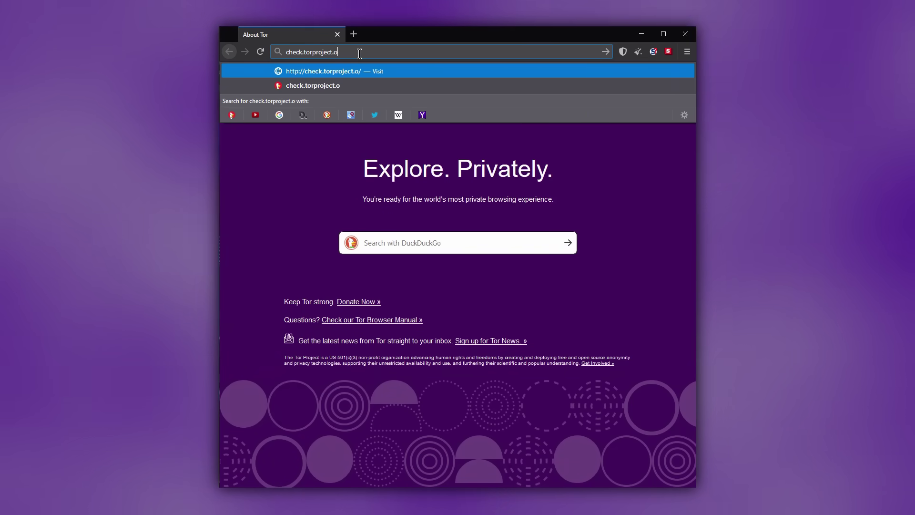
text(rg)
key(Return)
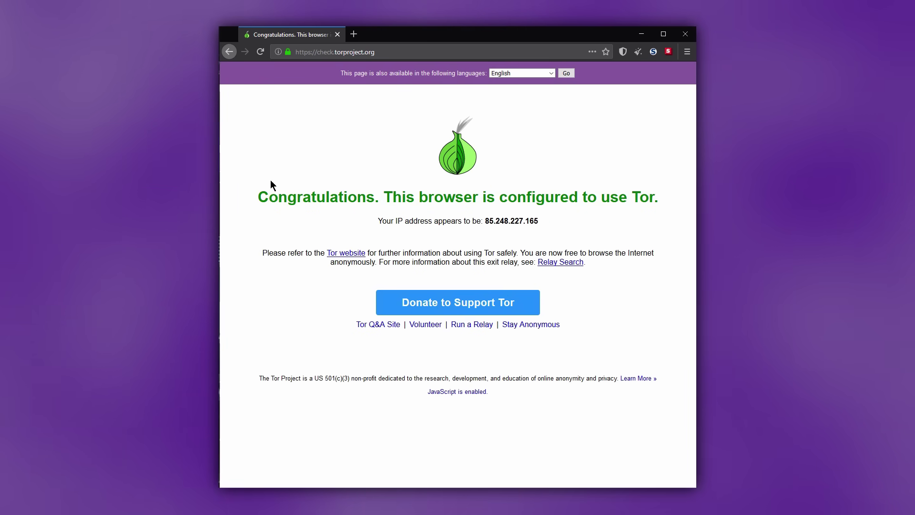
drag(253, 198, 660, 192)
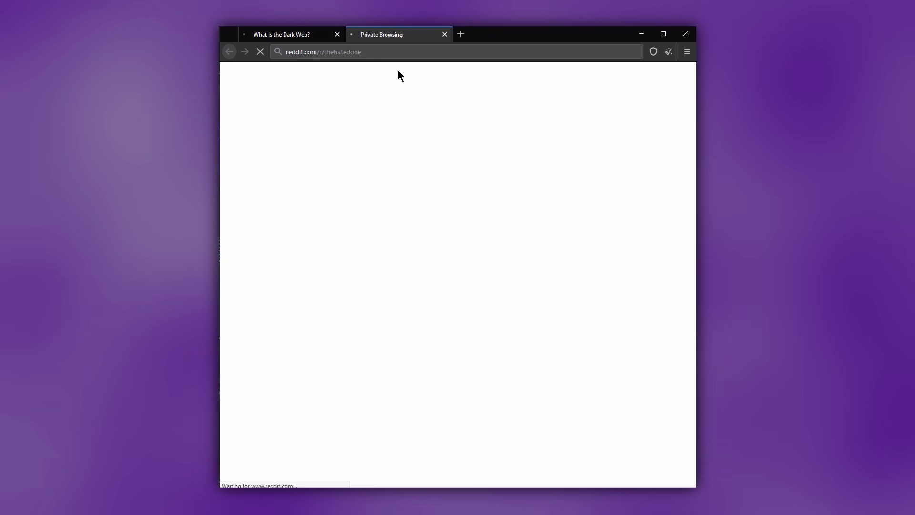
Open the 'Is Coronavirus is Decimating Small Business…' post and play its embedded YouTube video.
scroll(401, 129, down, 20)
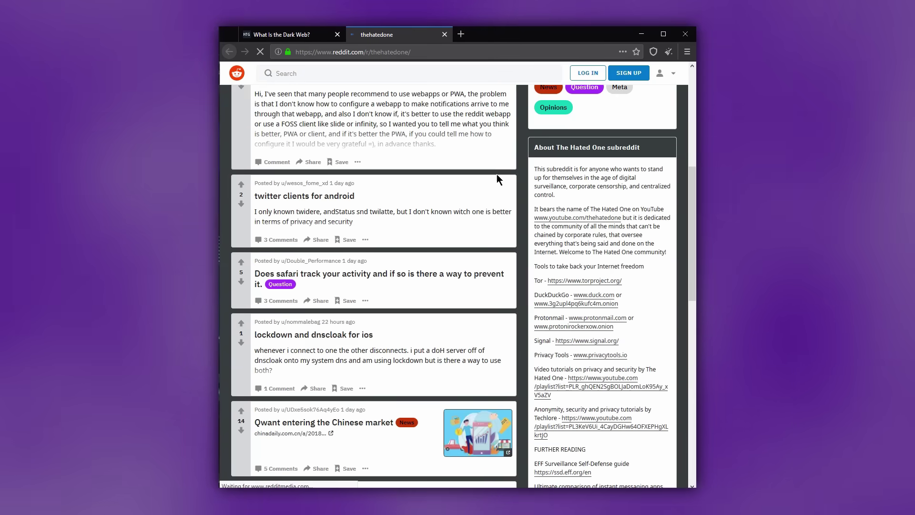
scroll(513, 186, down, 15)
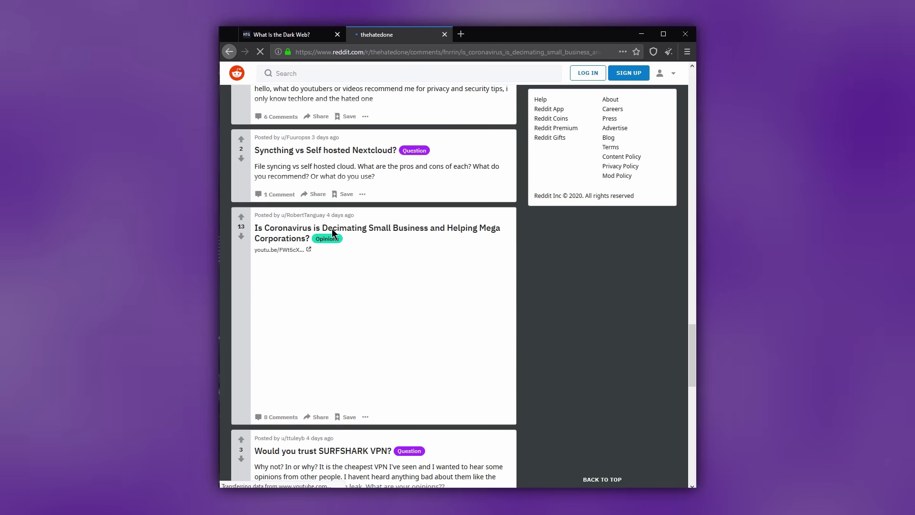
click(333, 233)
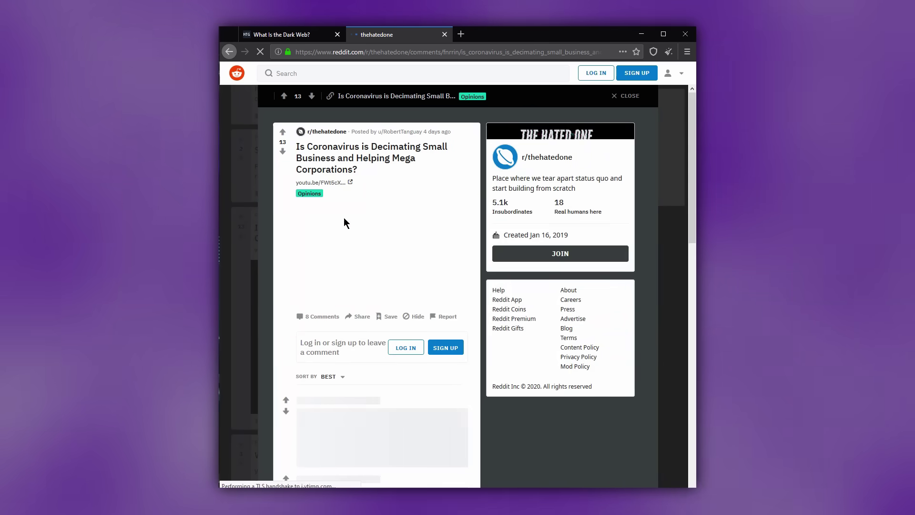
click(396, 265)
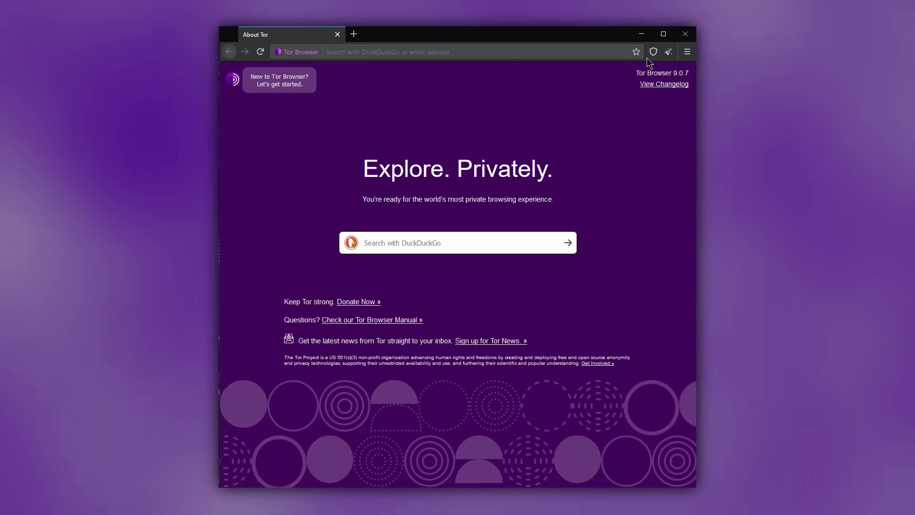
Check the browser's security level in the advanced security settings, then scroll to the video post.
click(653, 53)
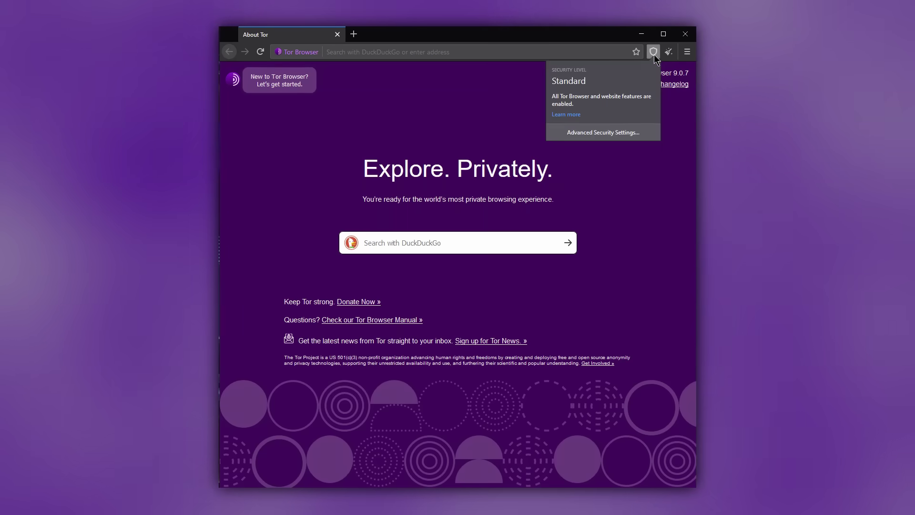
click(567, 132)
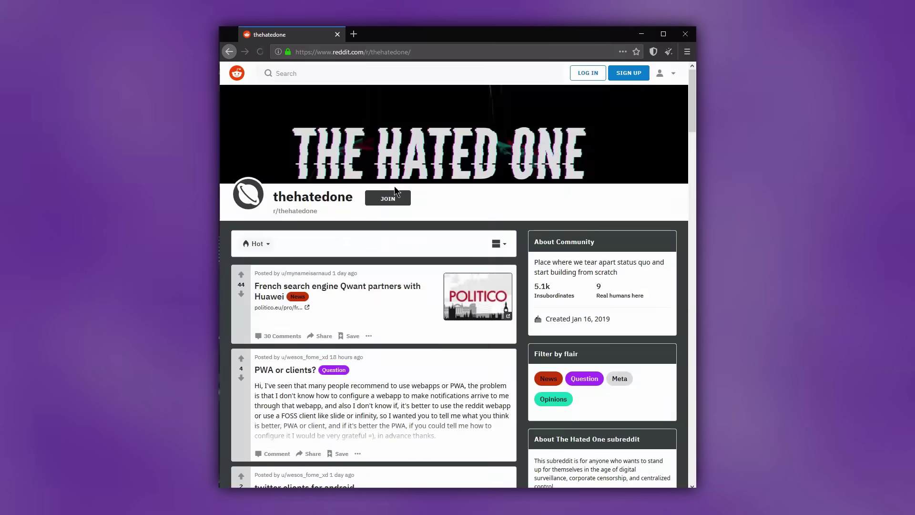
scroll(393, 186, down, 10)
scroll(386, 208, down, 12)
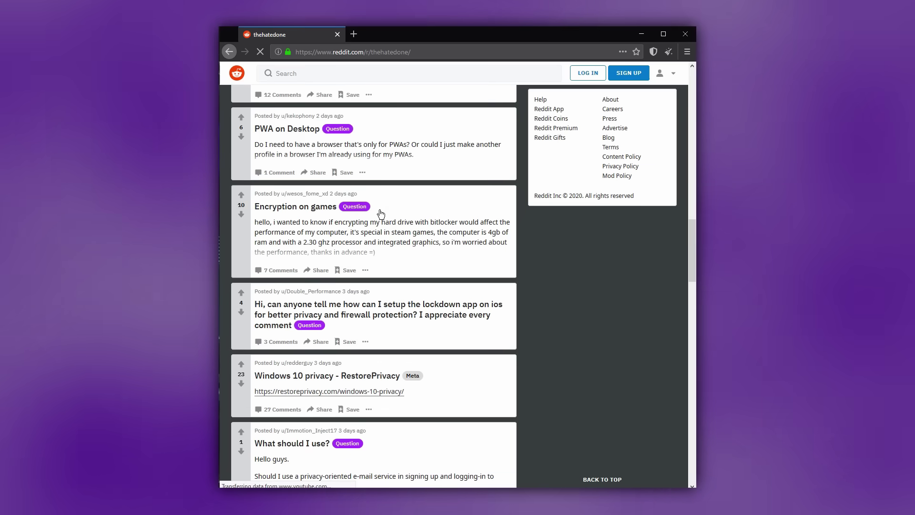
scroll(378, 218, down, 8)
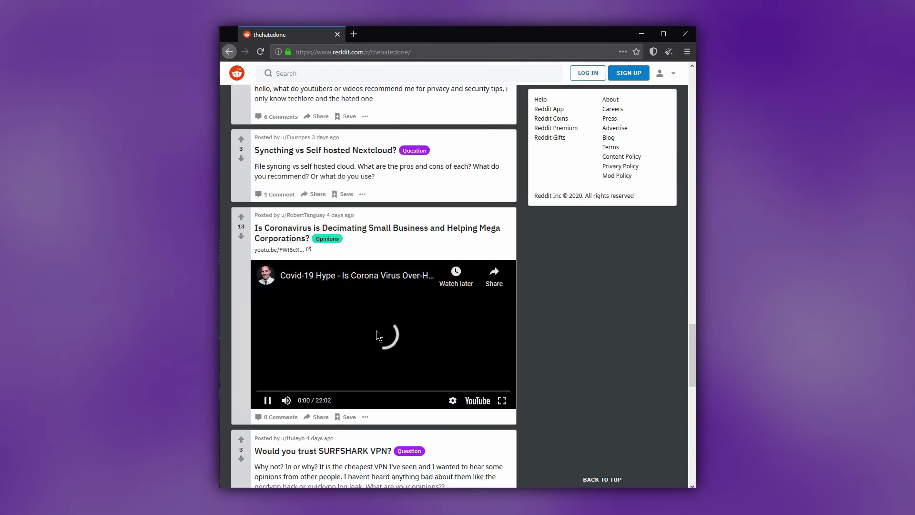
Allow the blocked embedded video in the Blocked Objects dialog and scroll the reloaded page.
click(376, 339)
click(432, 324)
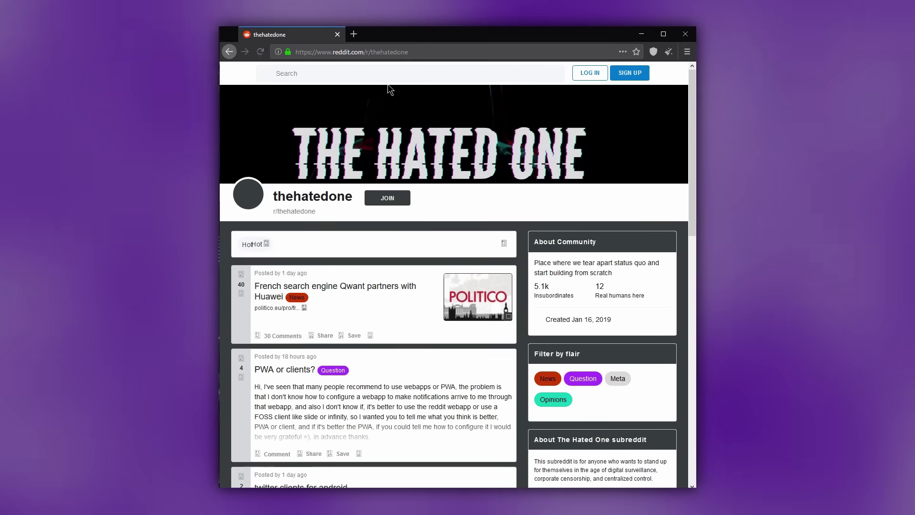
scroll(386, 93, down, 3)
scroll(384, 101, down, 12)
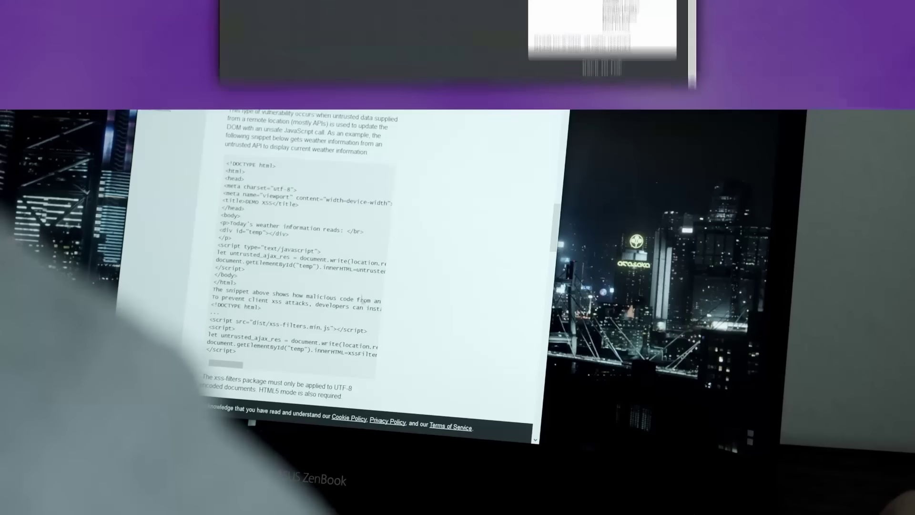
Switch to the Project Zero remote iPhone exploitation post and scroll through its introduction.
scroll(376, 292, down, 2)
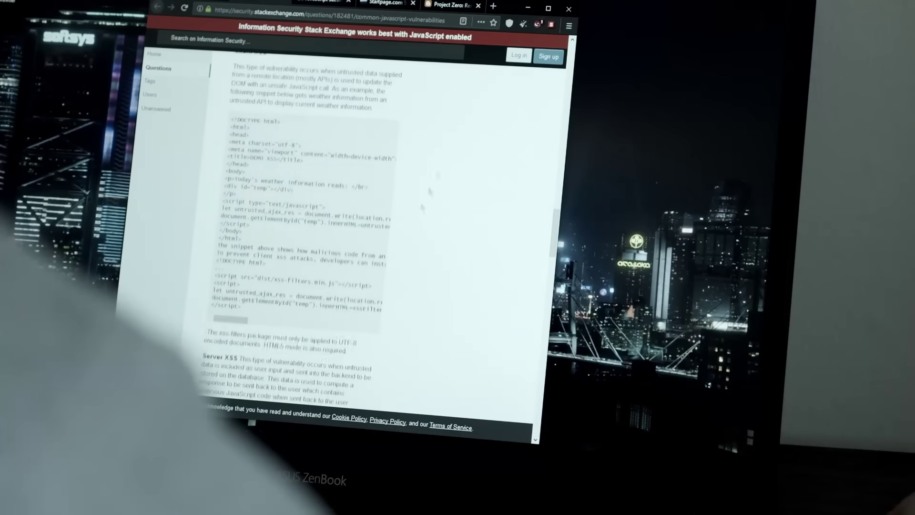
click(439, 6)
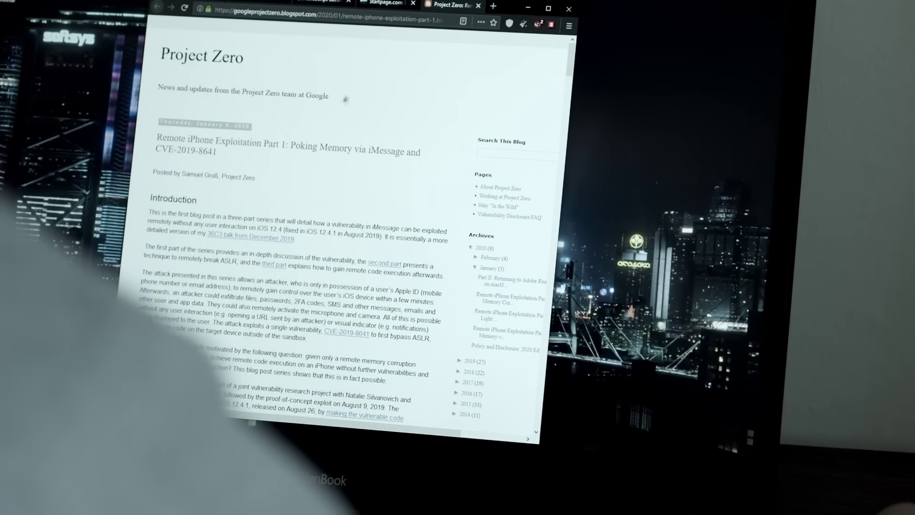
scroll(241, 253, down, 2)
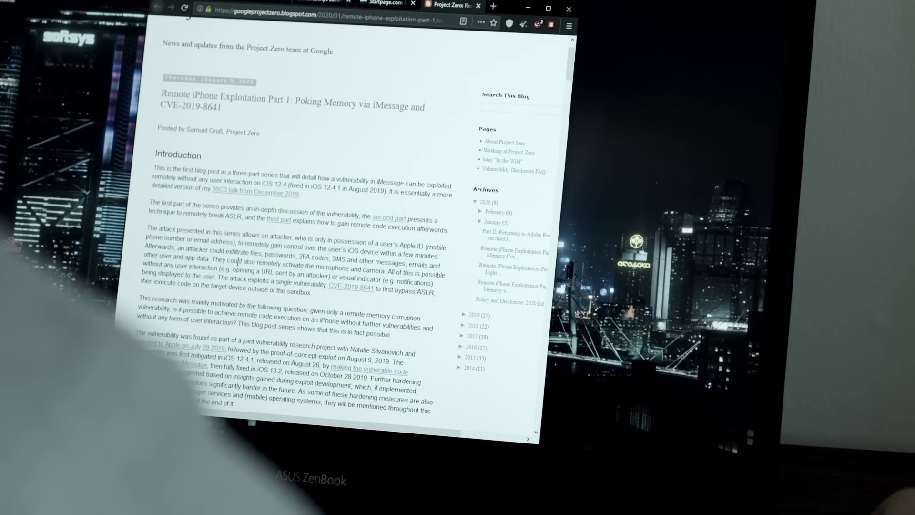
scroll(238, 263, down, 4)
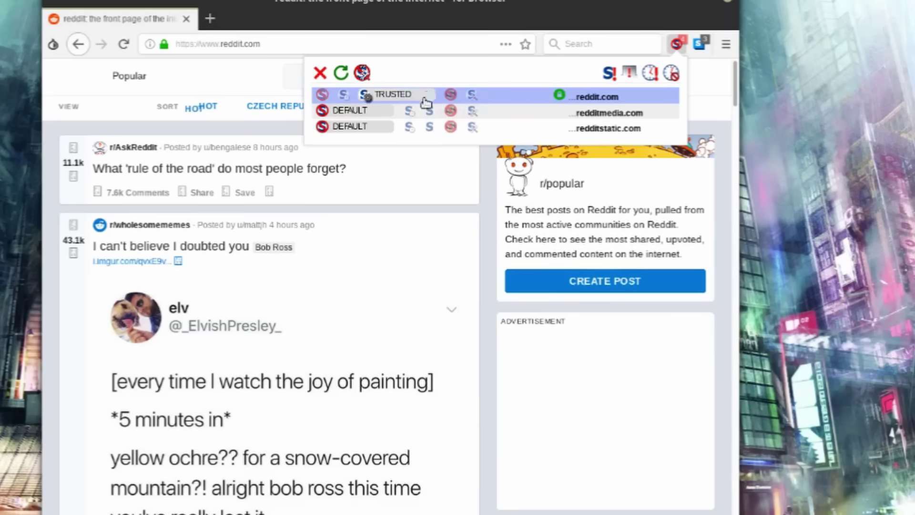
Close the script permissions panel, then add NoScript and HTTPS Everywhere to the toolbar via Customize.
click(418, 175)
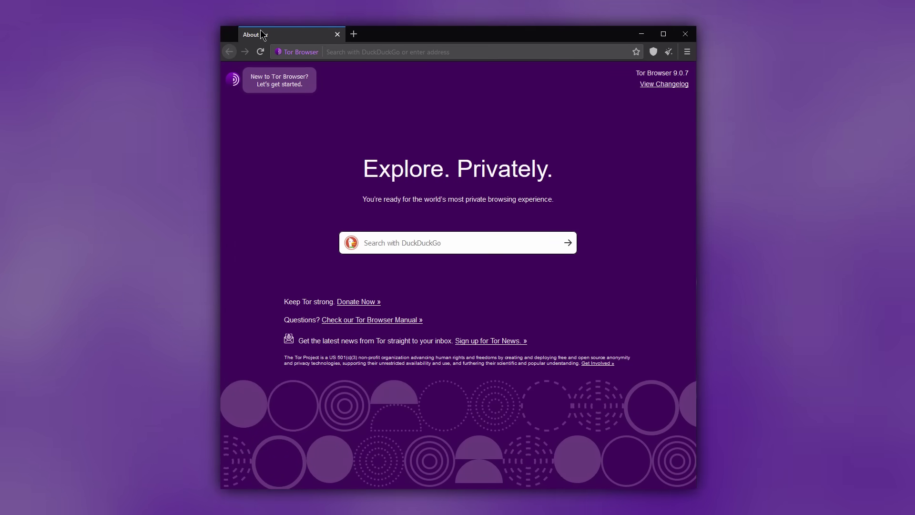
click(688, 52)
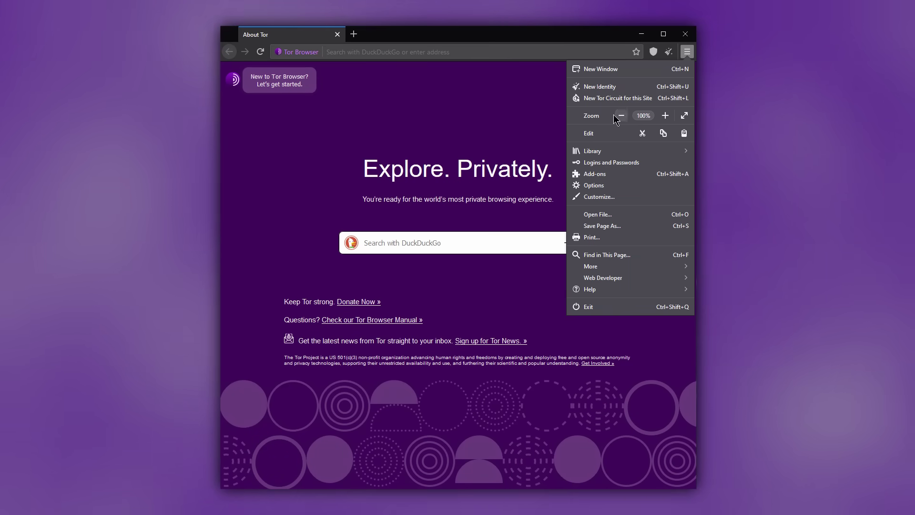
click(591, 197)
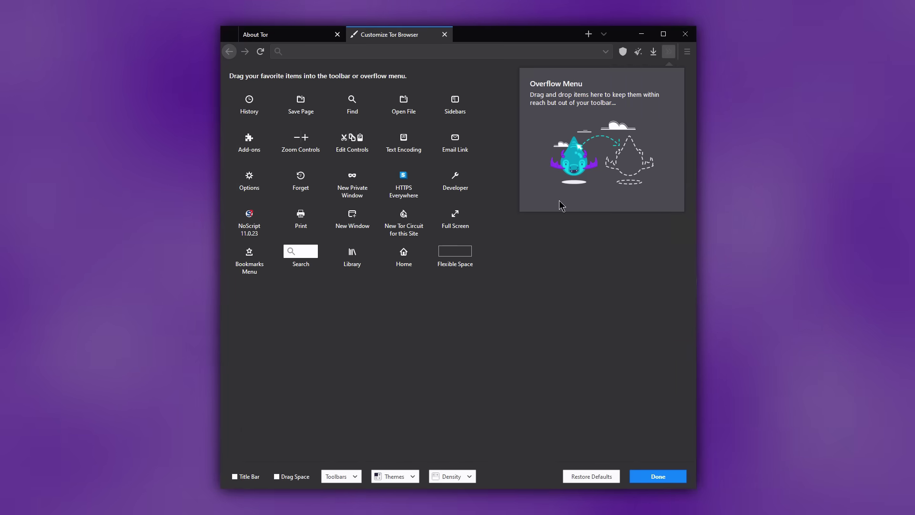
drag(247, 215, 623, 52)
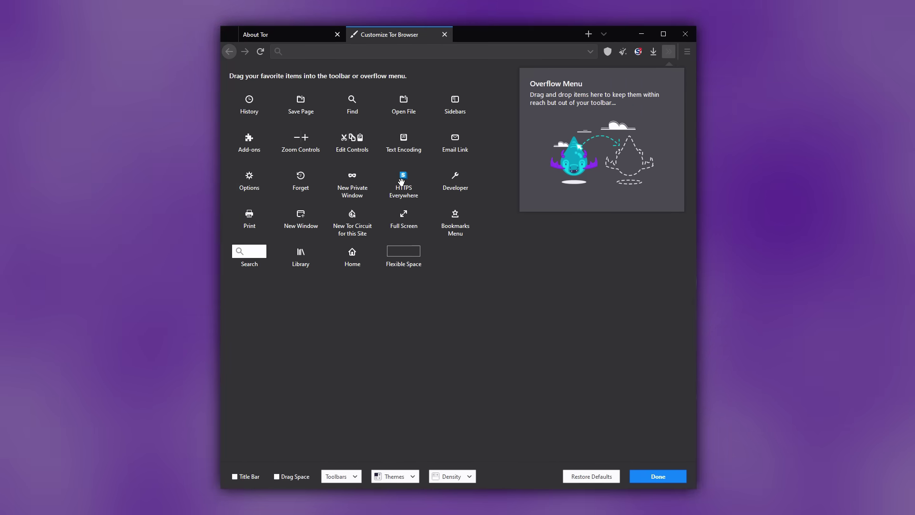
drag(401, 182, 643, 51)
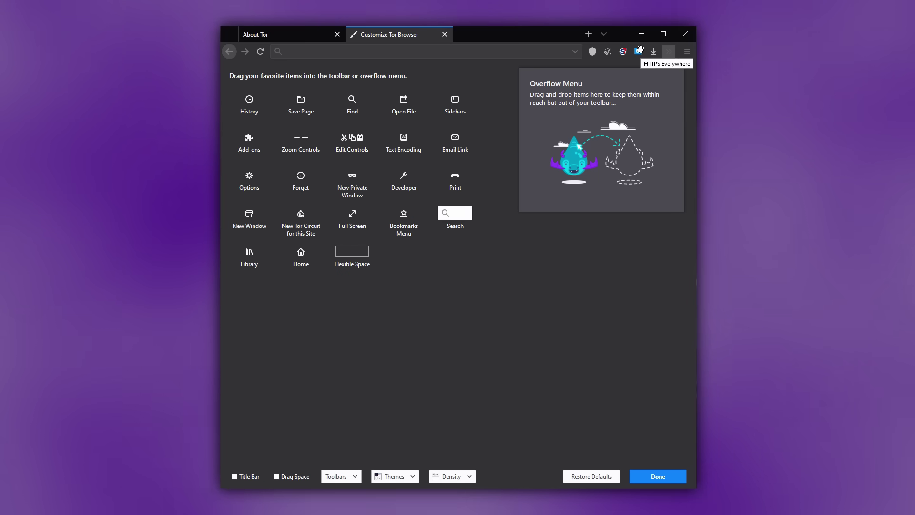
click(652, 472)
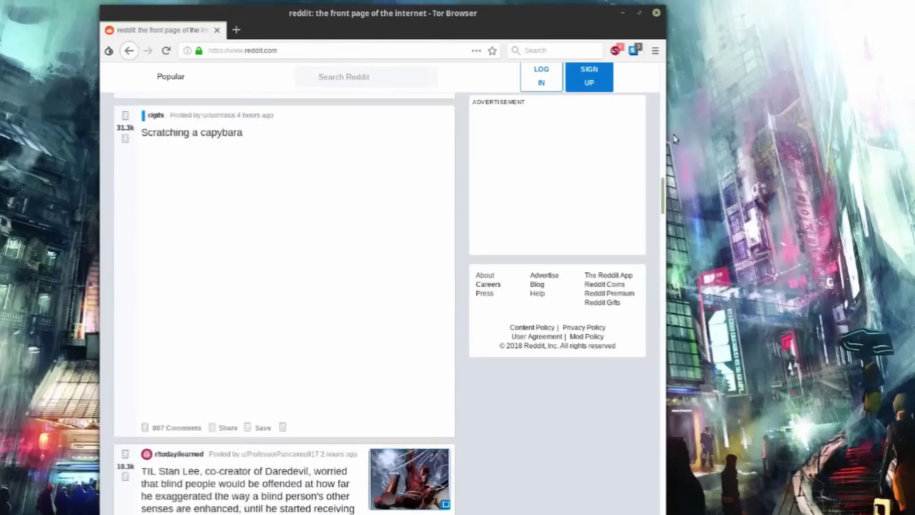
Change reddit.com from Default to Trusted in the NoScript panel so the front page reloads.
click(616, 50)
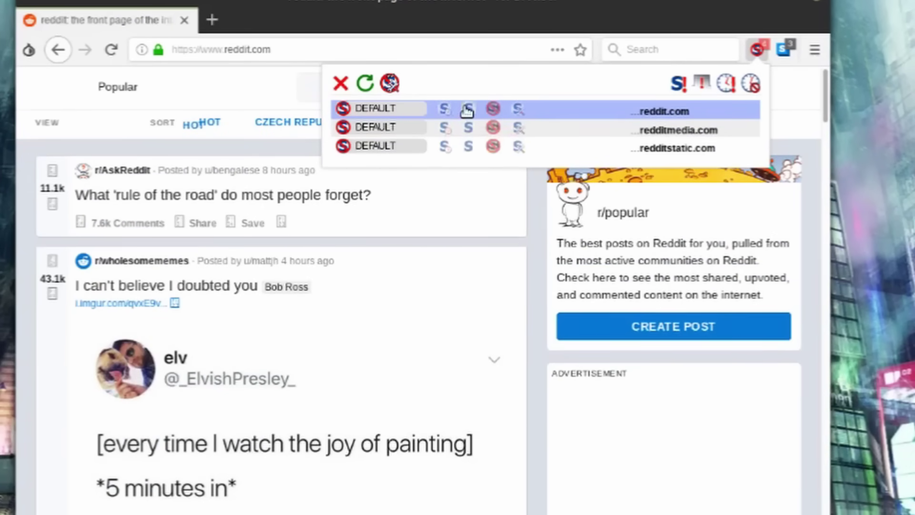
click(456, 203)
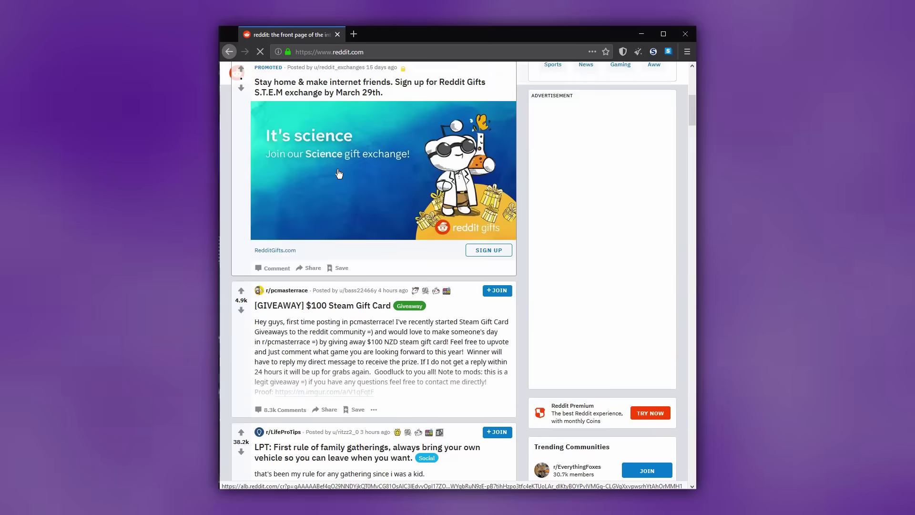
Allow the blocked reddit.com media and the v.redd.it video through NoScript's Blocked Objects prompts.
scroll(340, 175, down, 4)
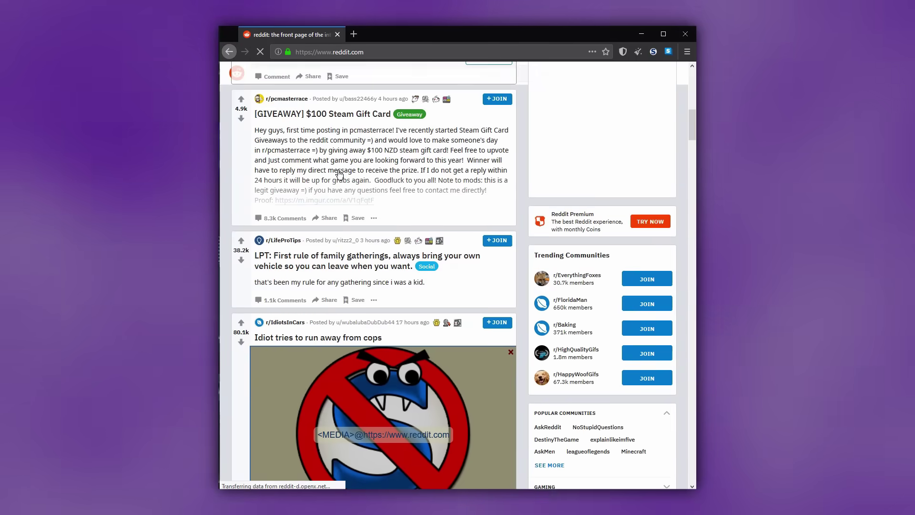
scroll(339, 175, down, 2)
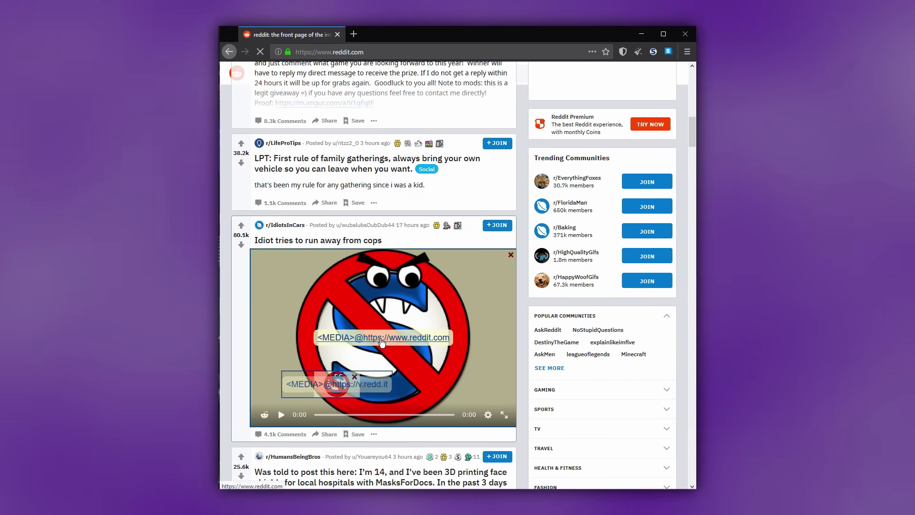
click(381, 340)
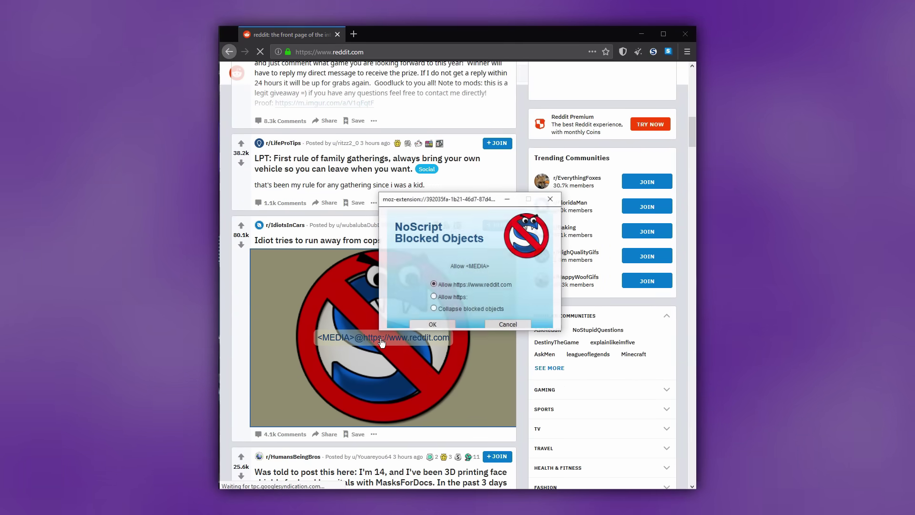
click(432, 323)
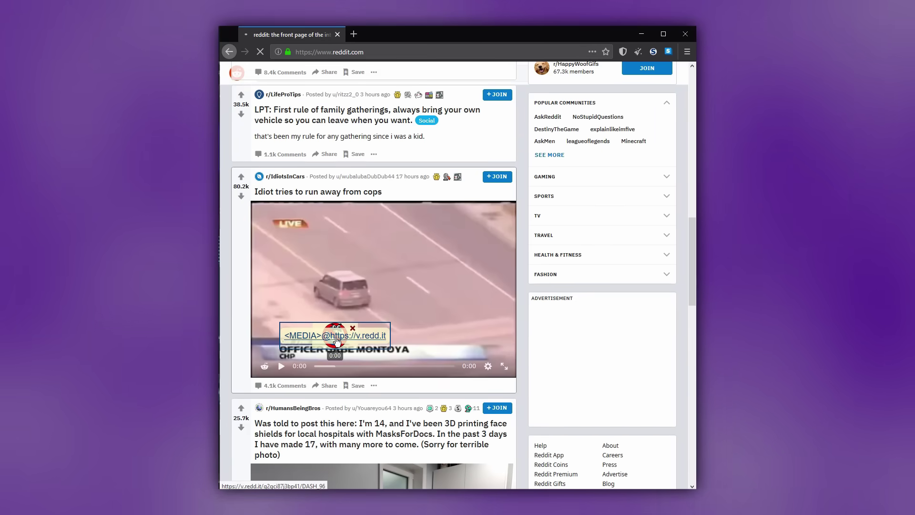
click(335, 340)
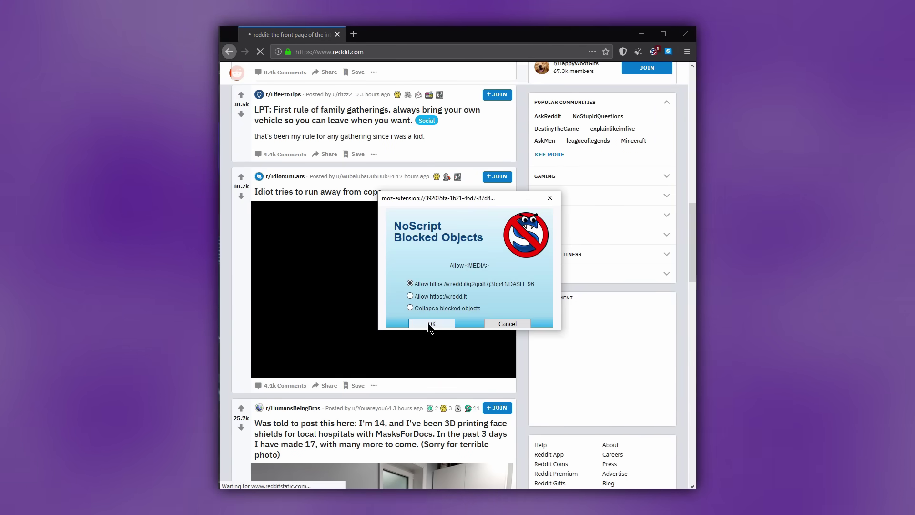
click(431, 324)
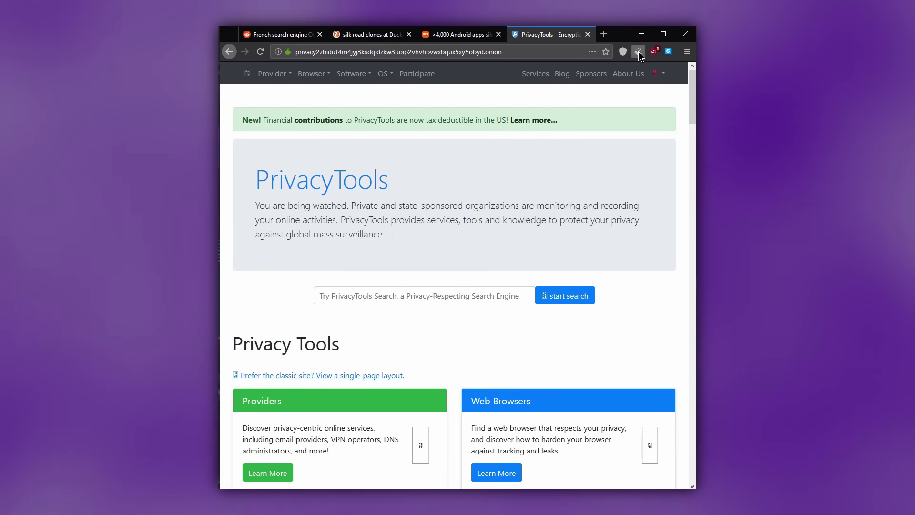
Trust reddit.com scripts, then restart Tor Browser with a new identity.
click(639, 52)
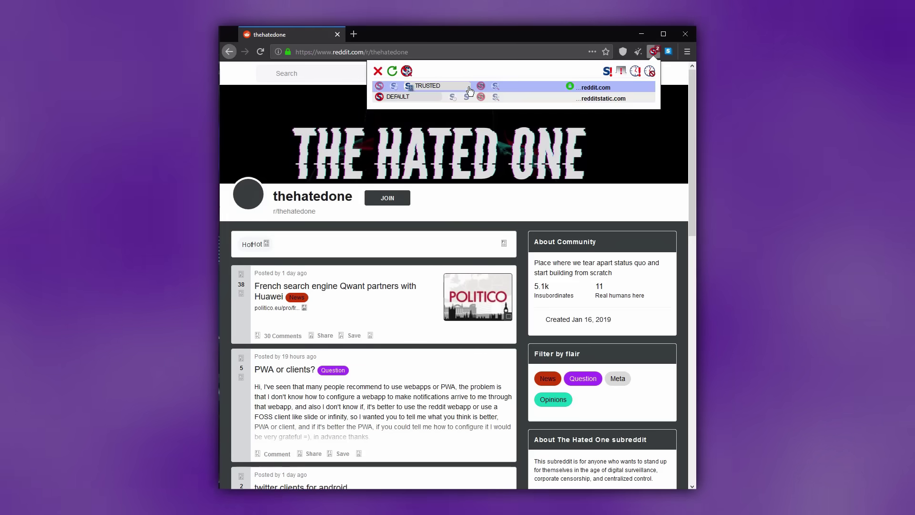
click(455, 43)
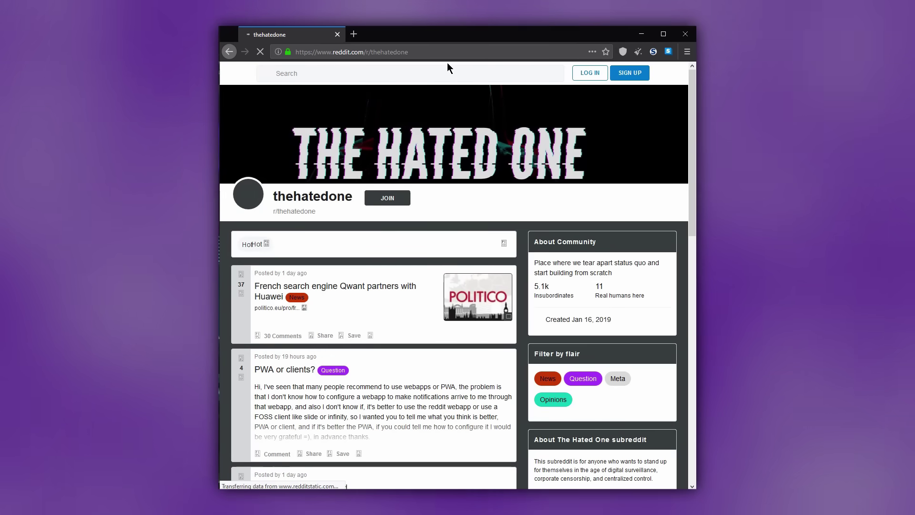
click(639, 54)
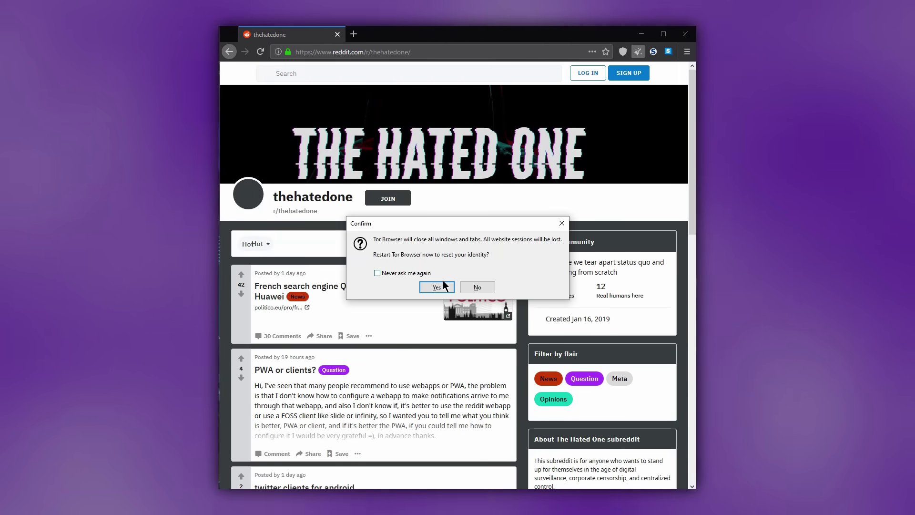
click(437, 286)
Load reddit.com/r/thehatedone and show NoScript's permissions for reddit.com and redditstatic.com.
text(reddit.com/r/thehatedone)
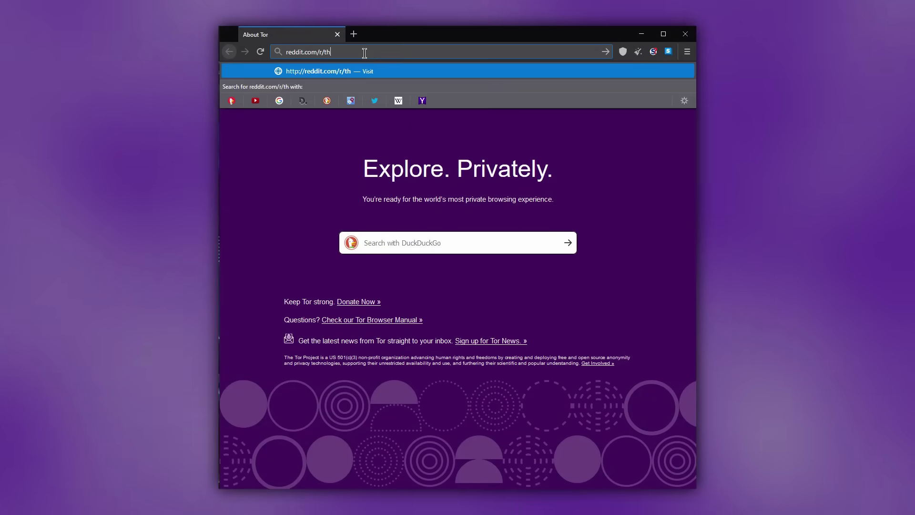
key(Return)
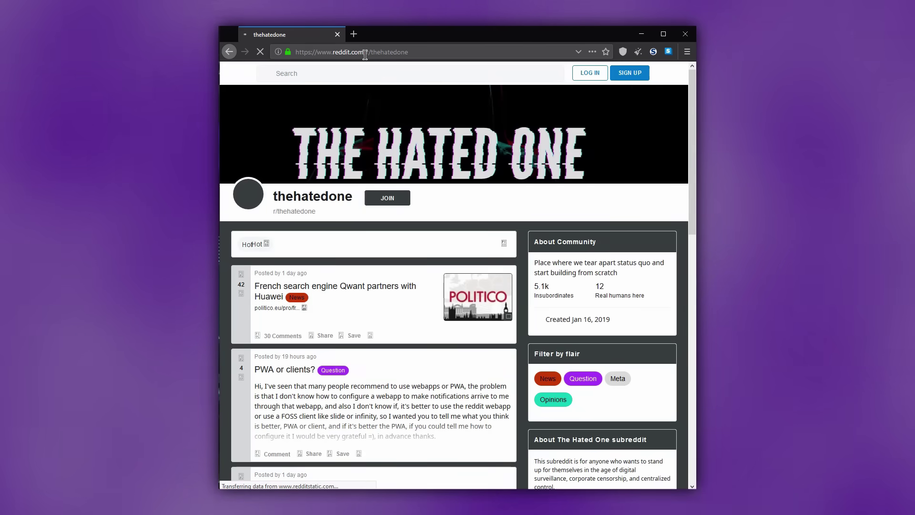
click(654, 52)
click(654, 54)
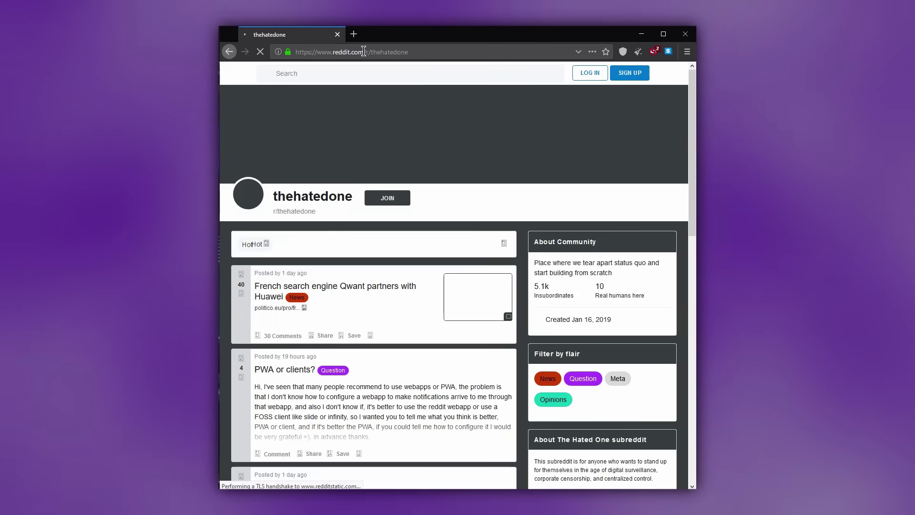
click(654, 52)
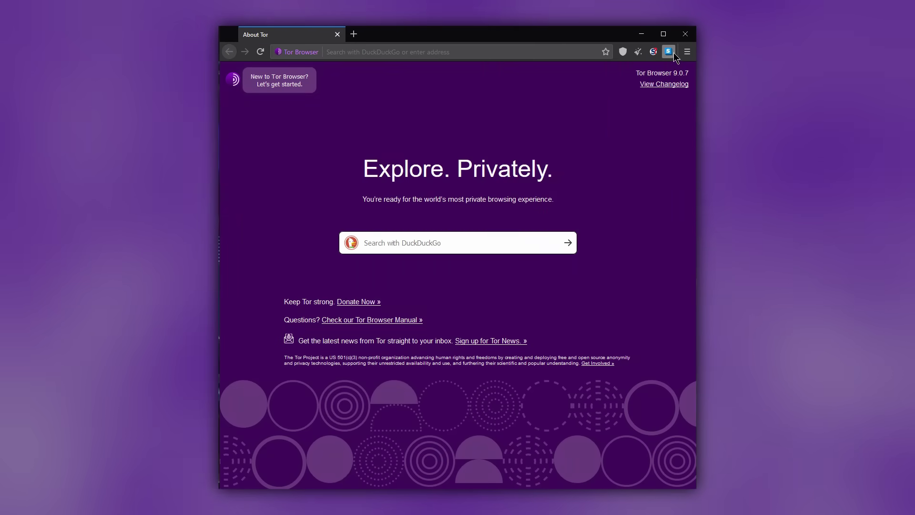
Search DuckDuckGo for 'arstechnica'.
click(669, 52)
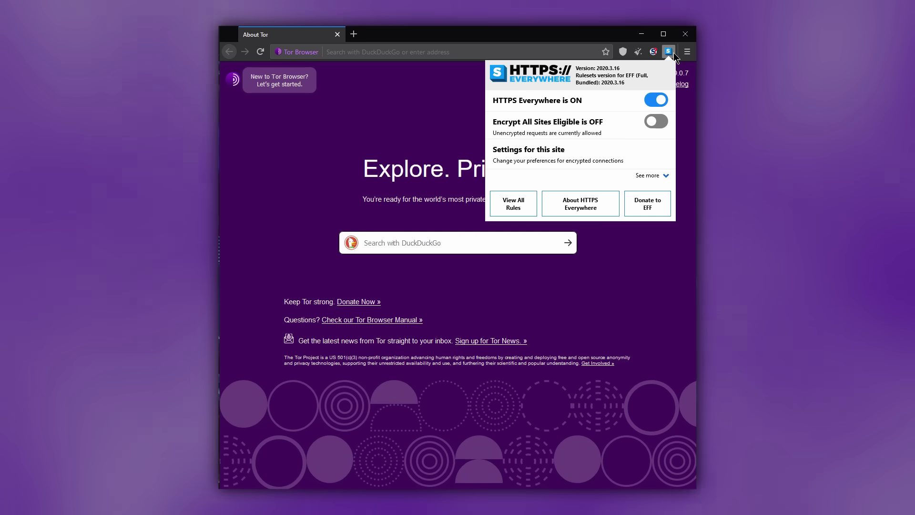
key(Escape)
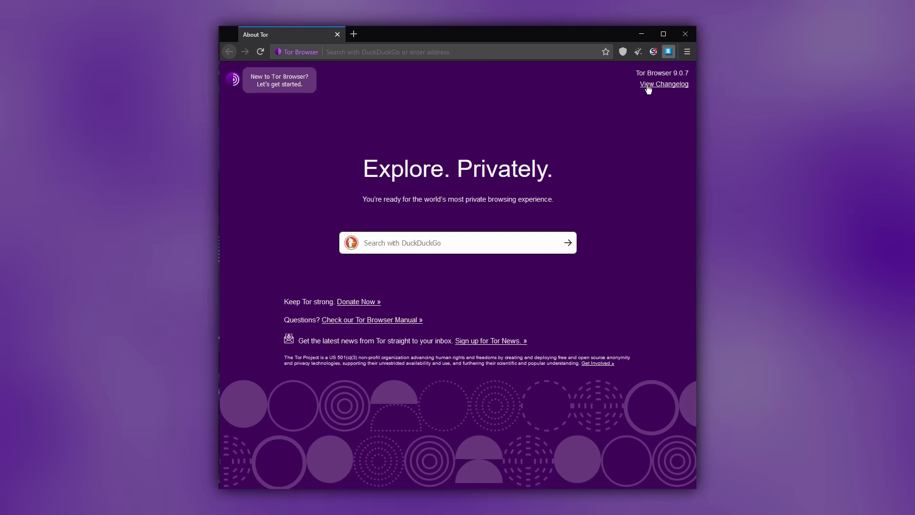
click(453, 233)
text(arstechnica)
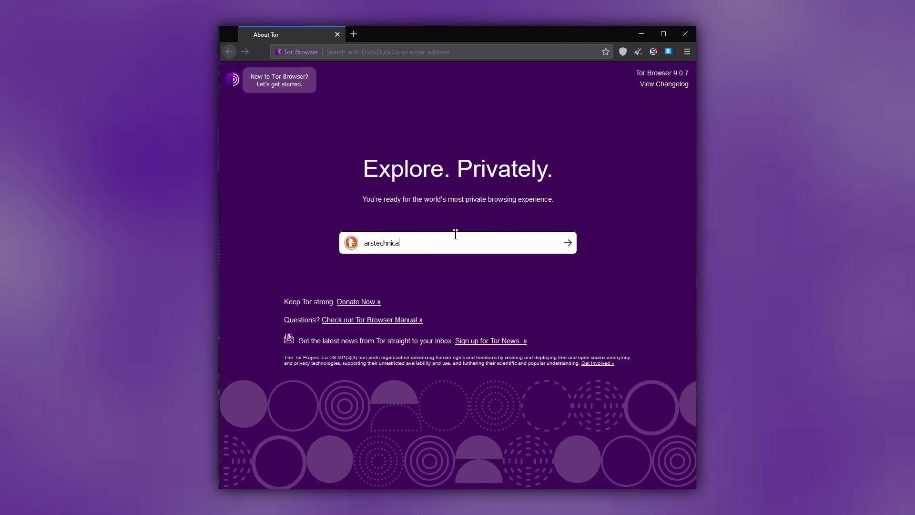
key(Return)
Check the Tor circuits for DuckDuckGo, the Ars Technica Wikipedia article and arstechnica.com.
click(289, 52)
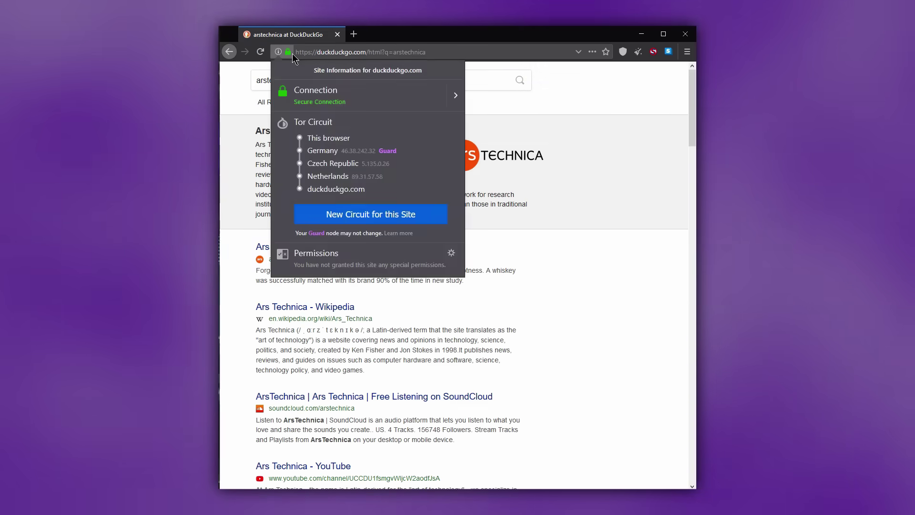
click(288, 52)
click(322, 217)
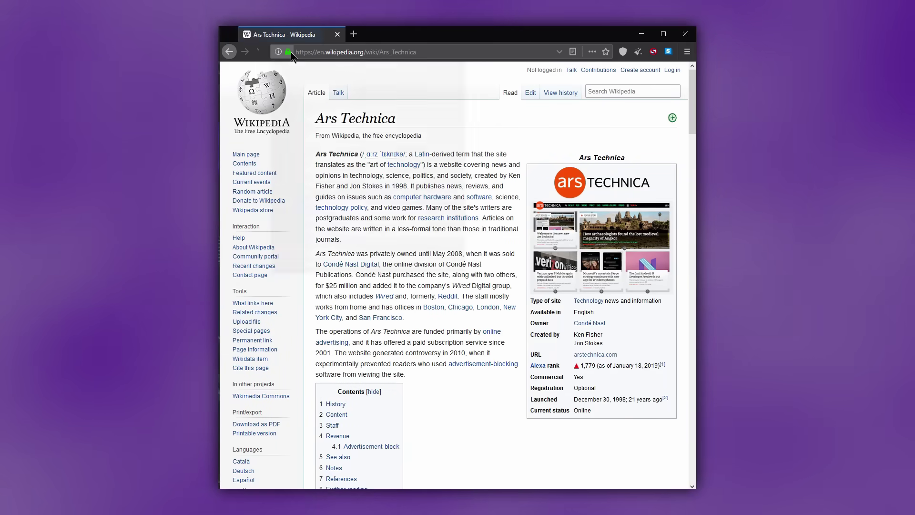
click(288, 52)
click(385, 255)
key(alt+Left)
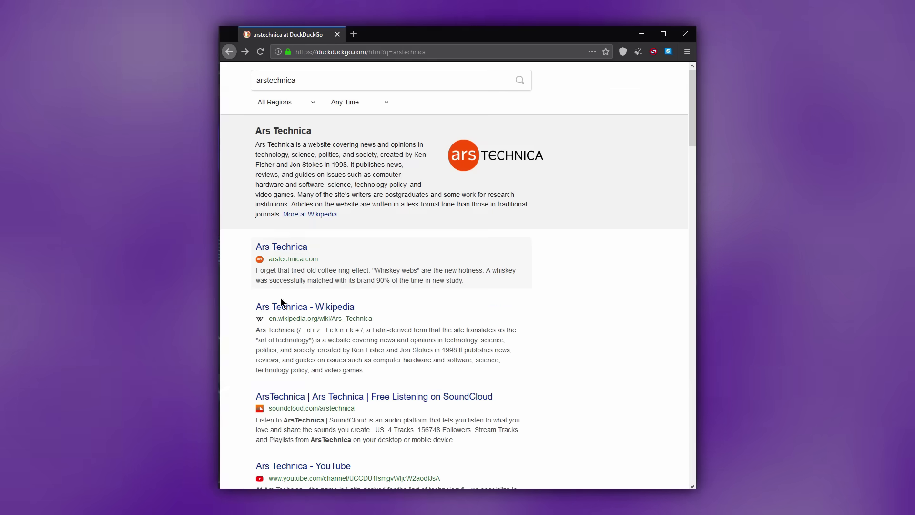
click(284, 249)
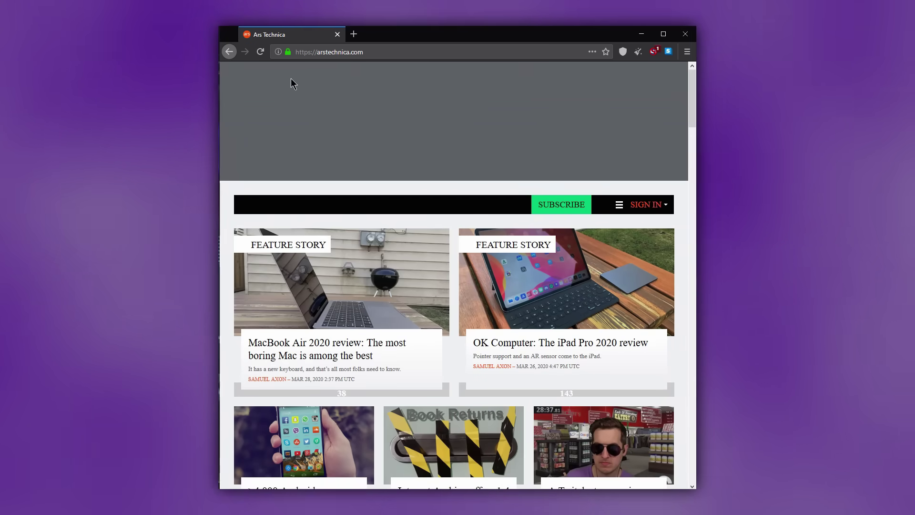
click(289, 53)
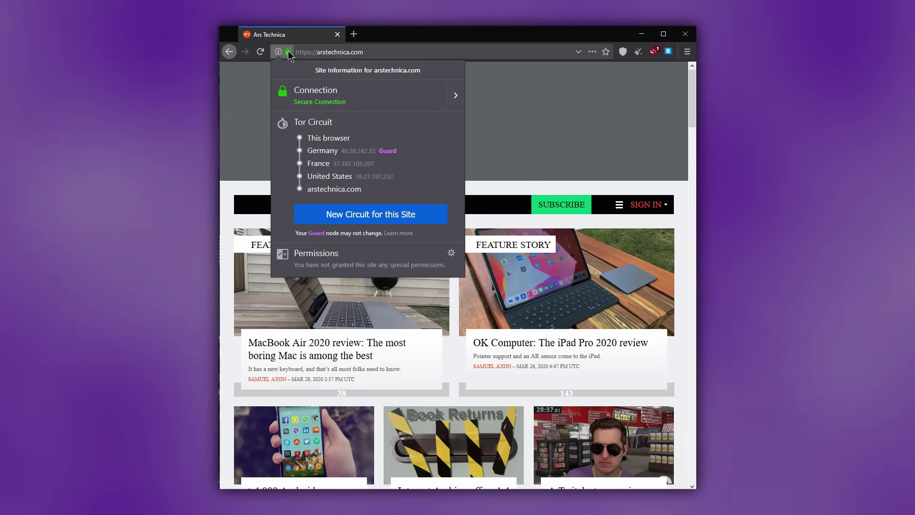
click(288, 51)
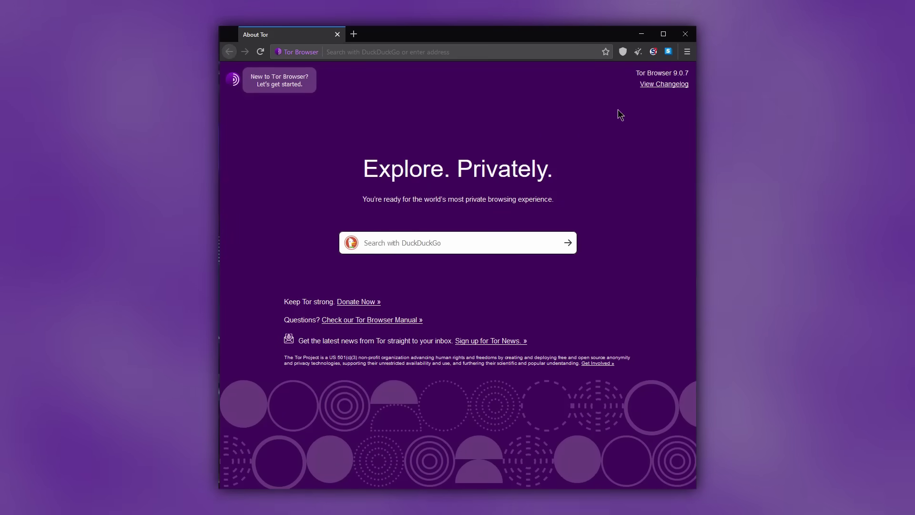
Turn on HTTPS Everywhere's Encrypt All Sites Eligible to block unencrypted requests.
click(667, 55)
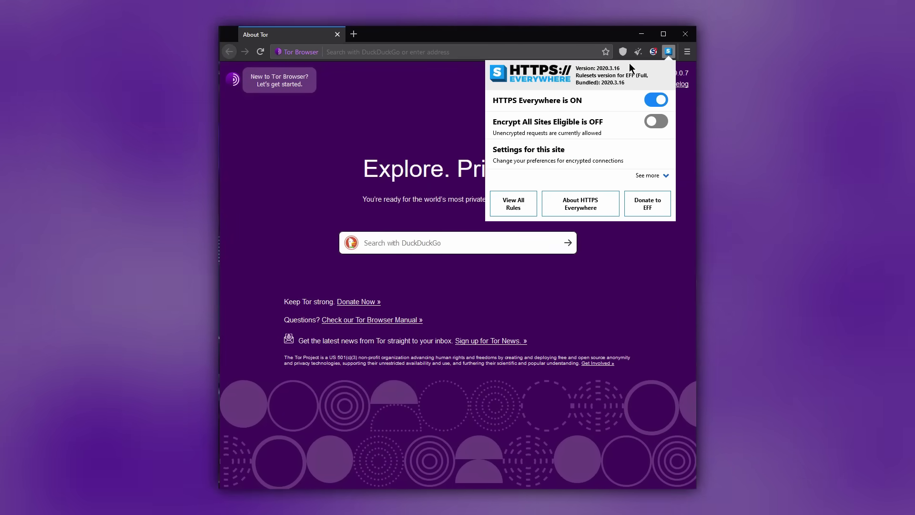
click(656, 122)
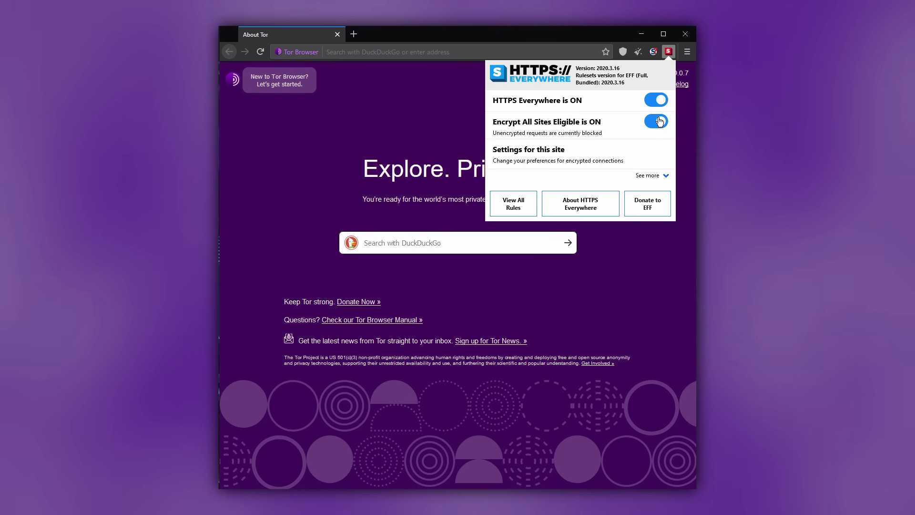
click(471, 148)
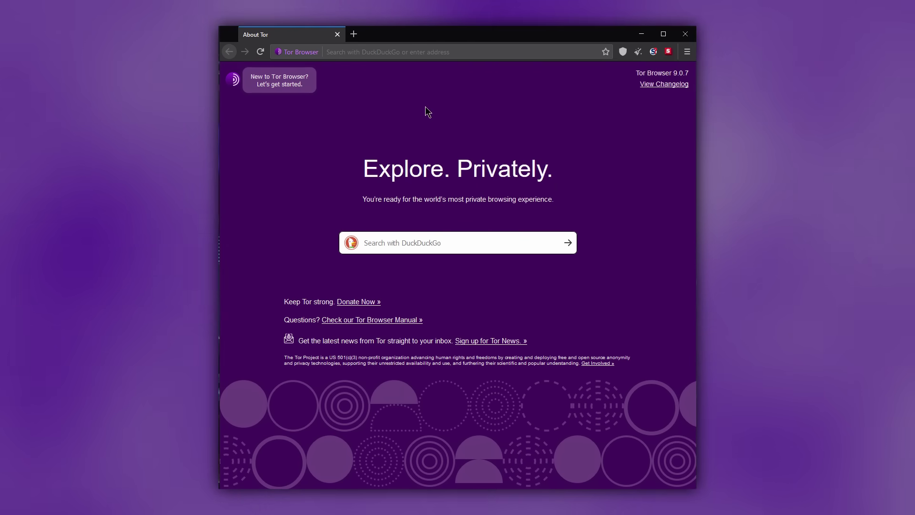
Visit erik.co.uk and open the insecure page anyway, disabling HTTPS Everywhere for it.
click(423, 52)
text(erik.co.uk)
key(Return)
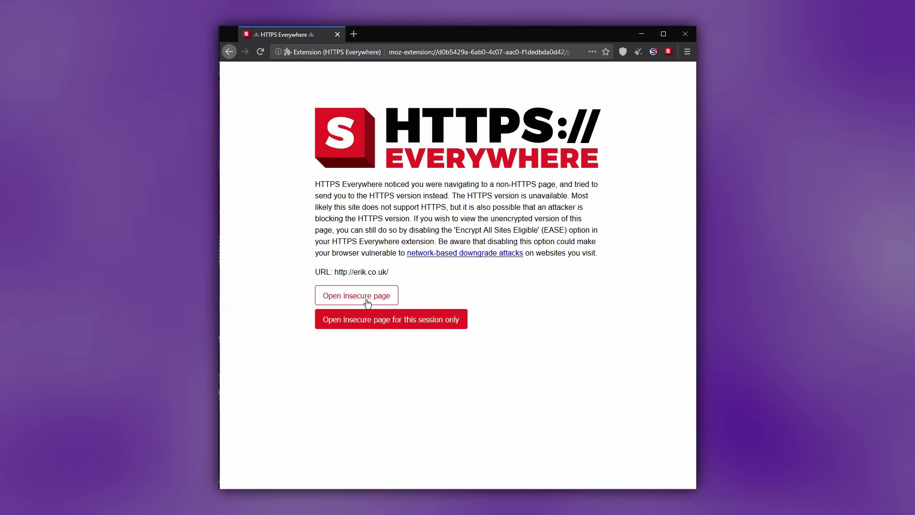
click(376, 323)
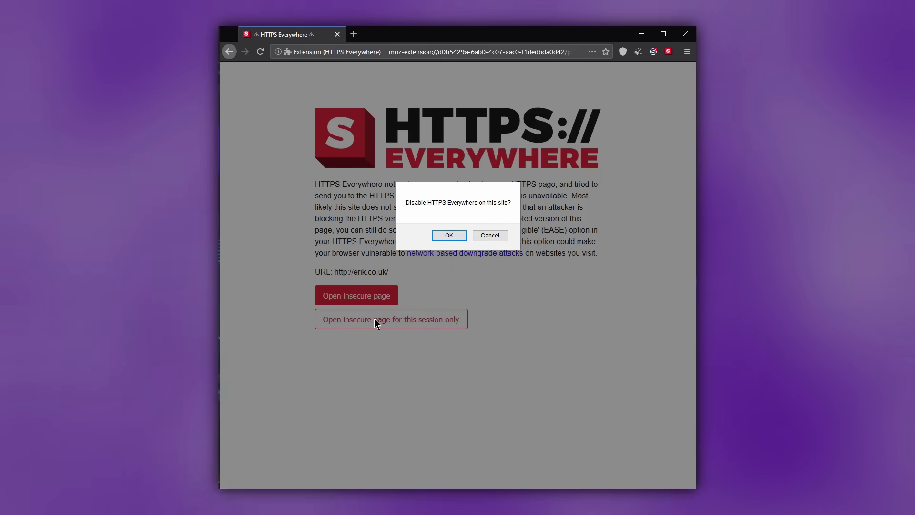
click(447, 234)
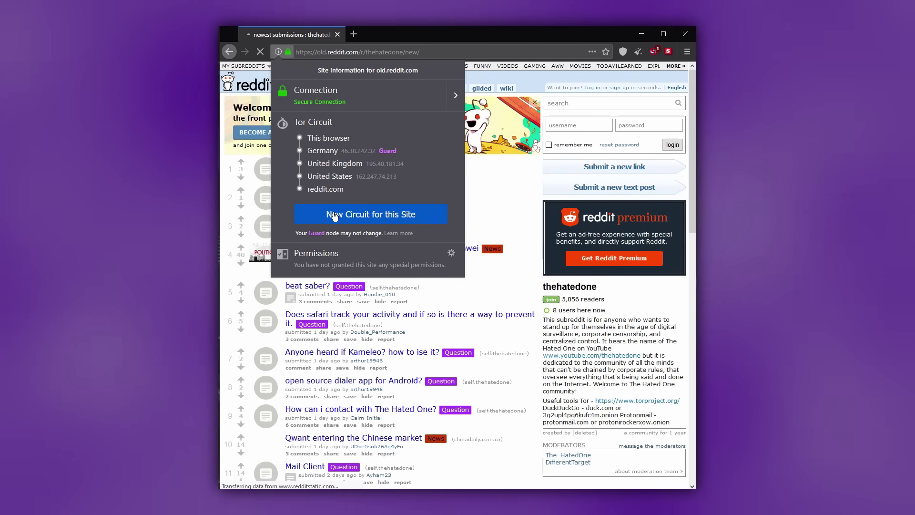
Request a new Tor circuit for old.reddit.com twice, then one for YouTube.
key(Escape)
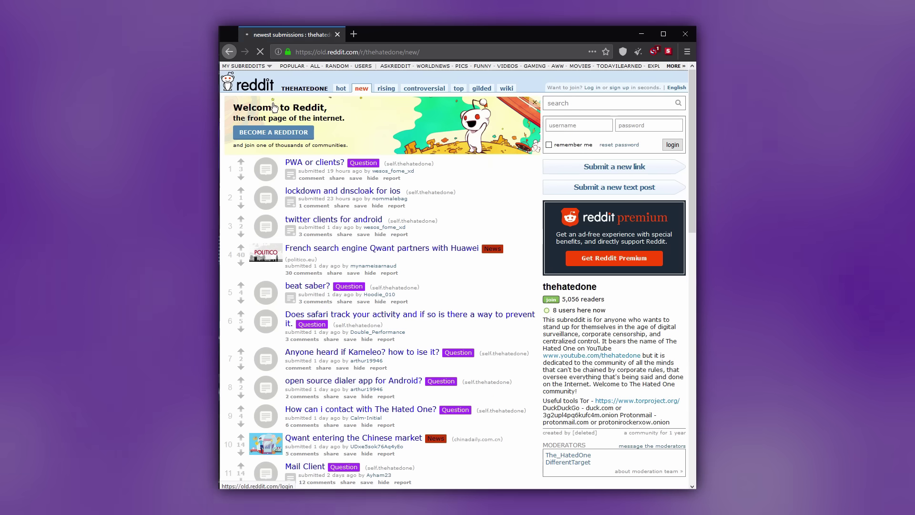
click(287, 51)
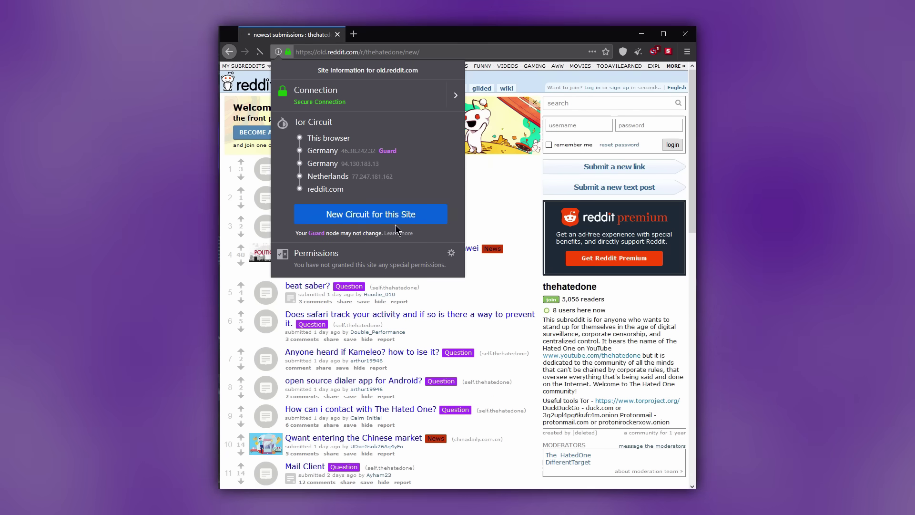
click(396, 220)
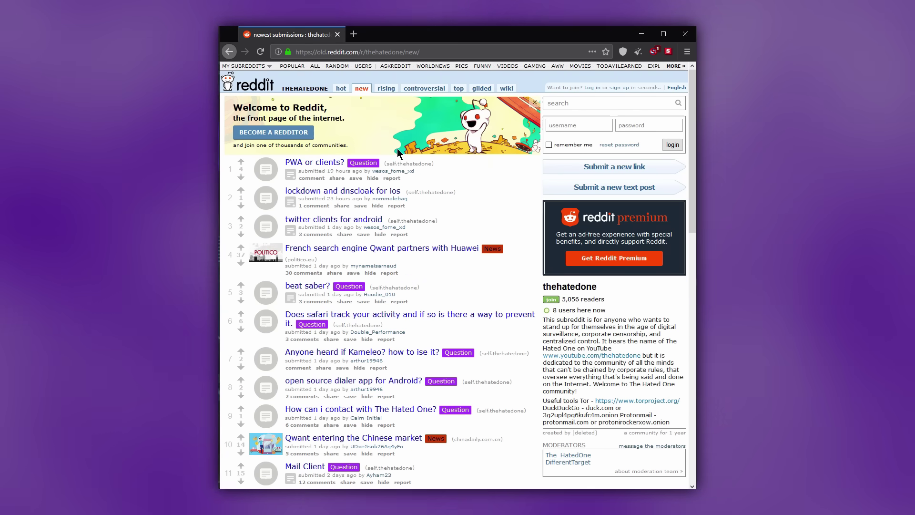
click(287, 52)
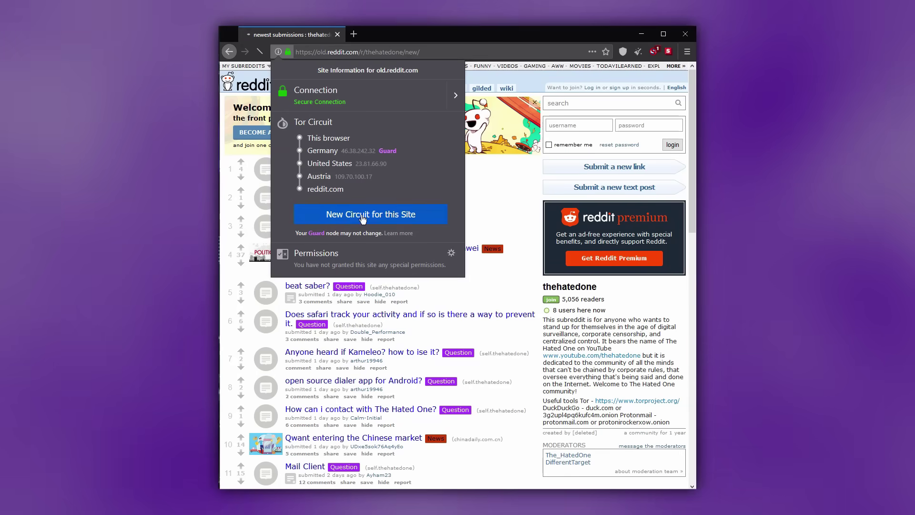
click(363, 219)
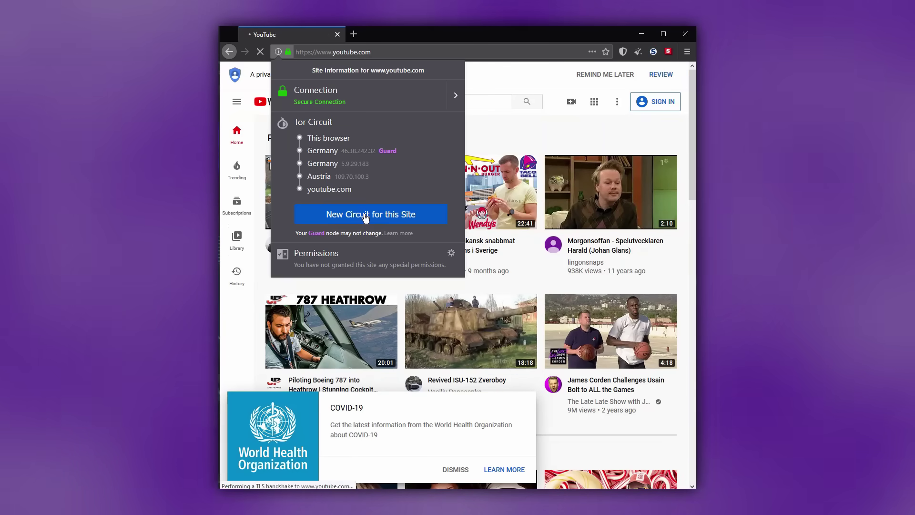
click(365, 218)
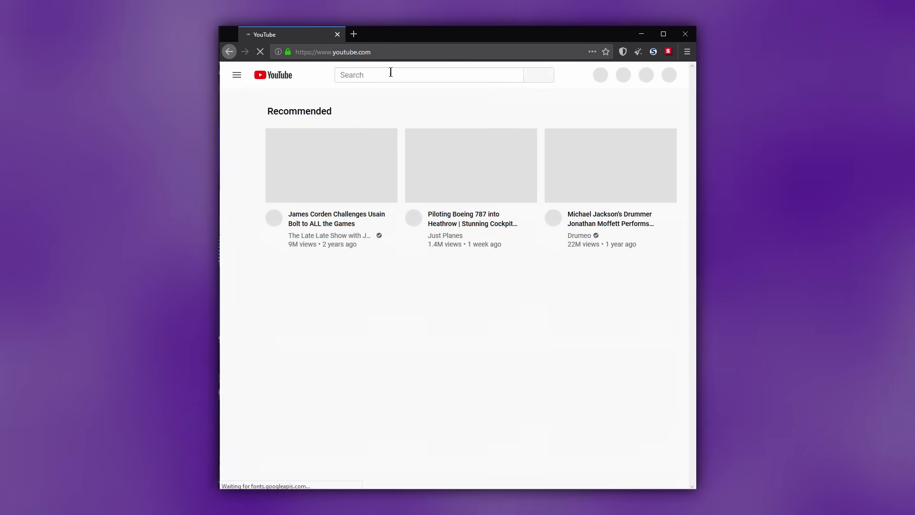
Show the Tor circuit panel for YouTube.
click(278, 51)
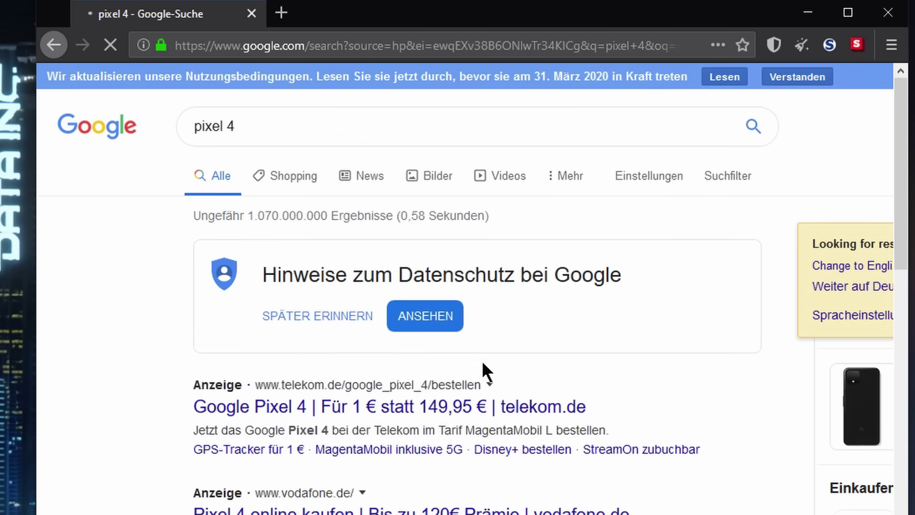
Scroll through the German 'pixel 4' Google results and back to the top.
scroll(406, 361, down, 5)
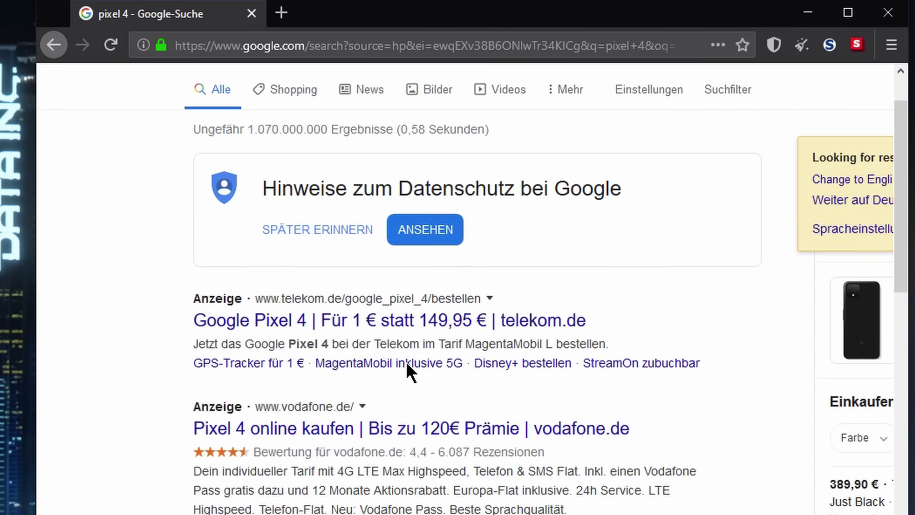
scroll(333, 286, right, 4)
scroll(564, 278, up, 5)
scroll(564, 278, left, 4)
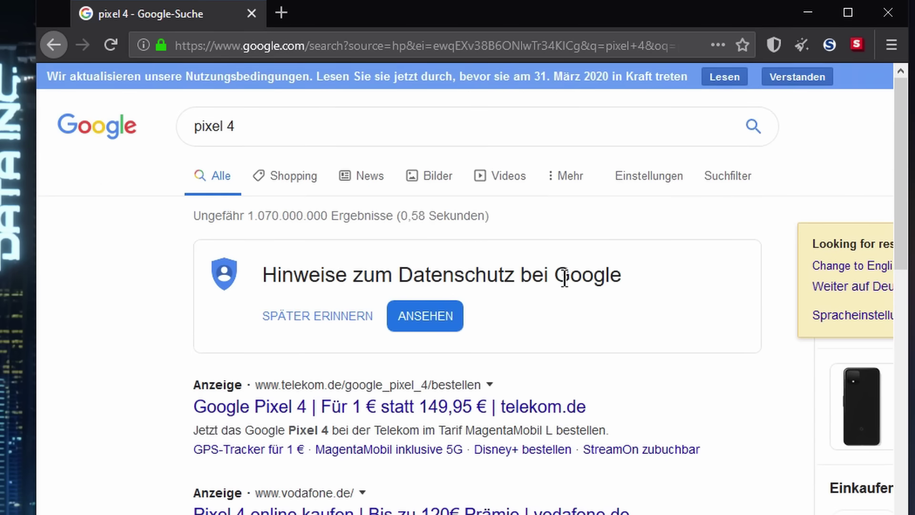